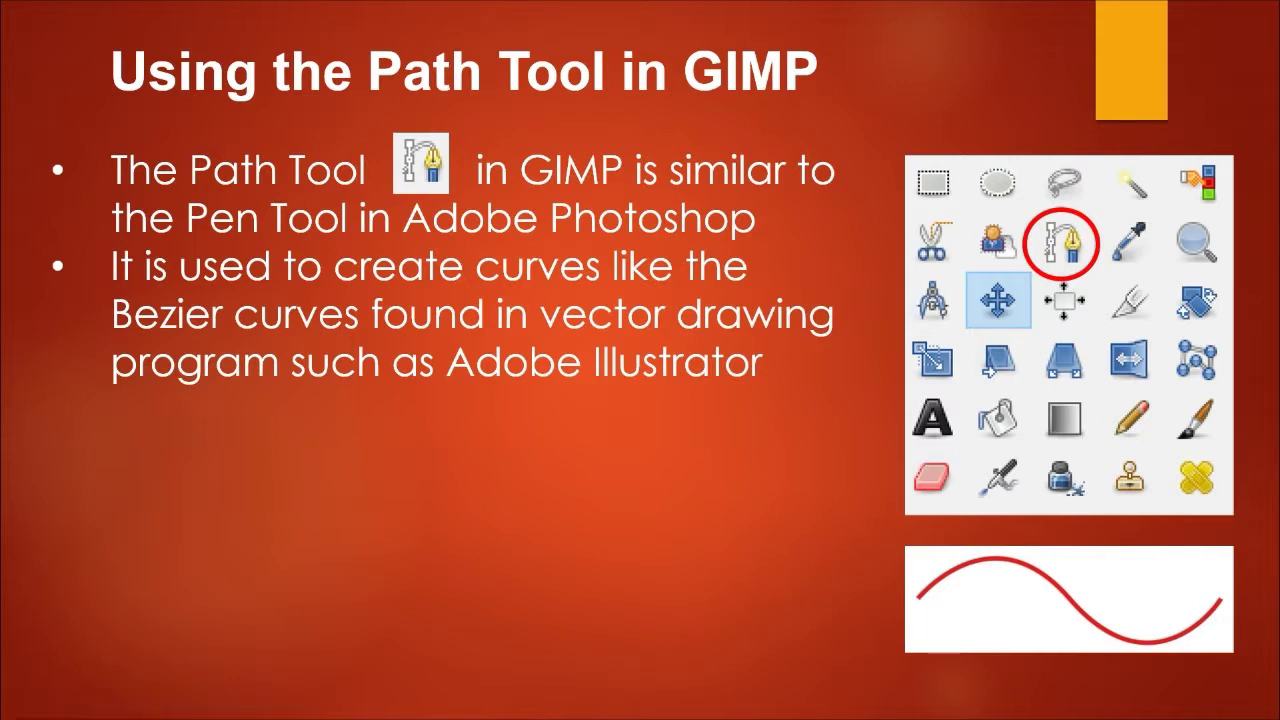
Reveal the bullets 'You can use the paths created for:', 'Making selections' and 'Creating solid shapes'
left_click(554, 531)
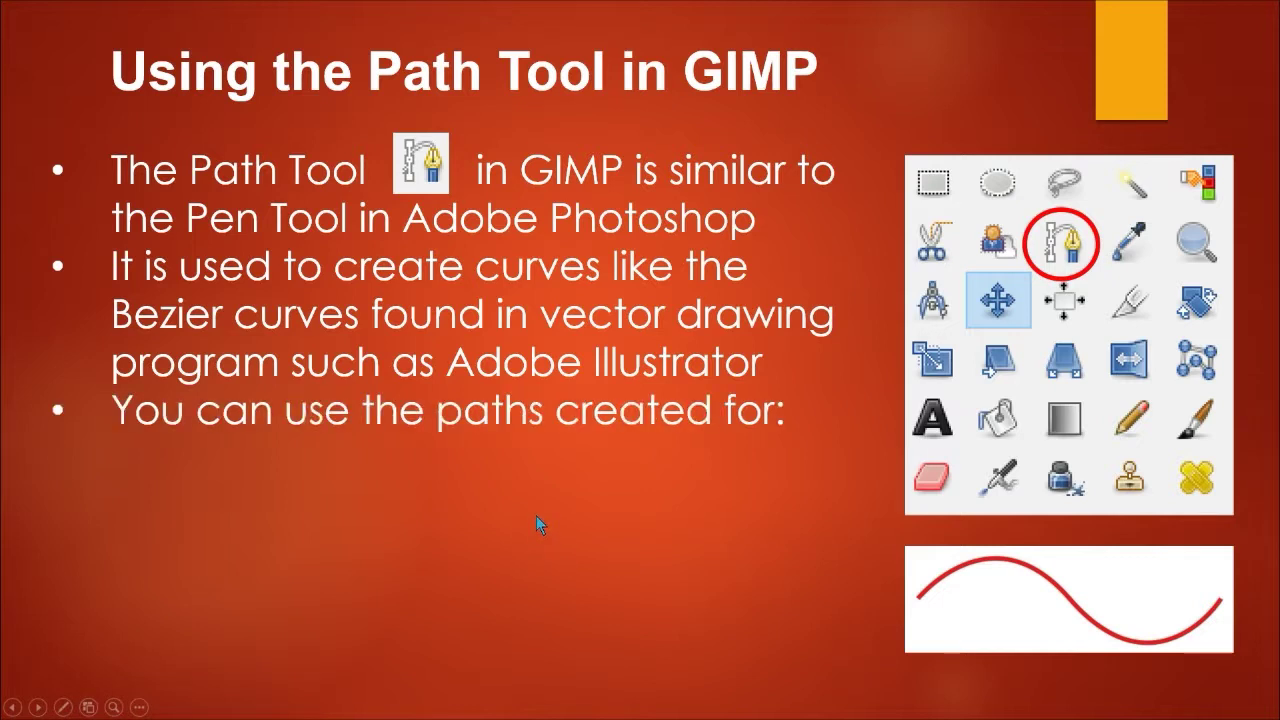
left_click(530, 512)
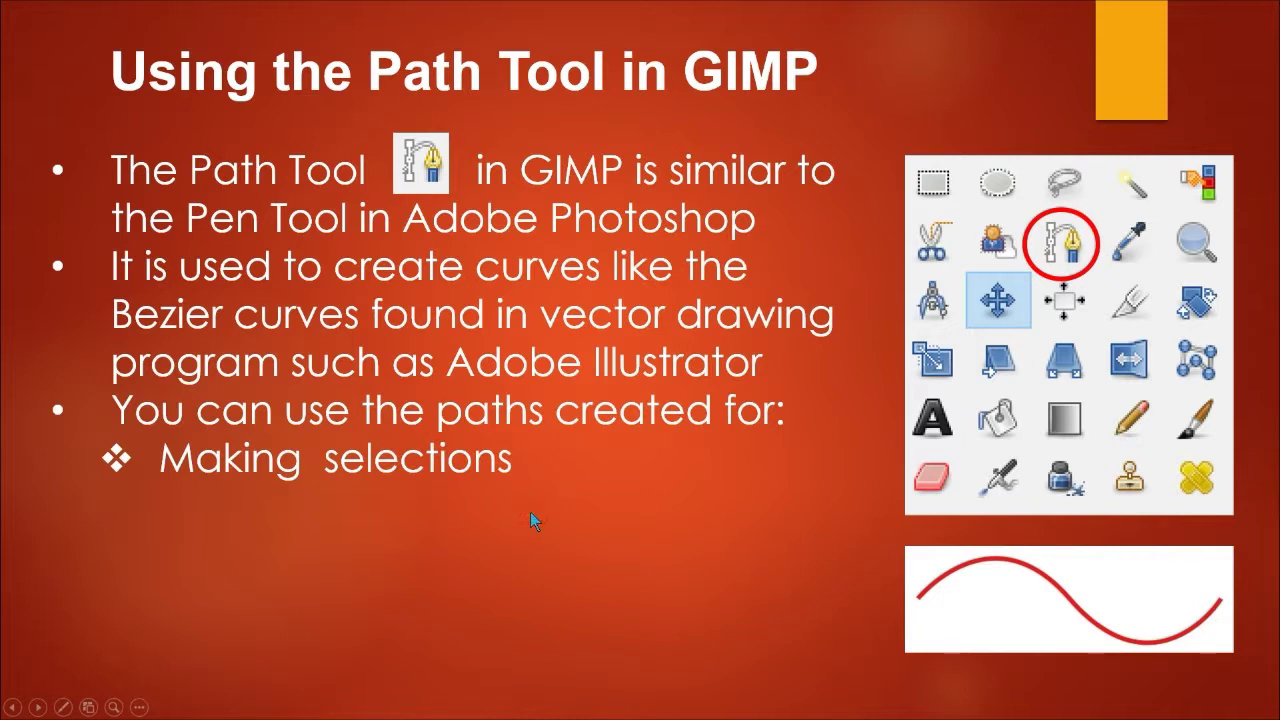
left_click(530, 512)
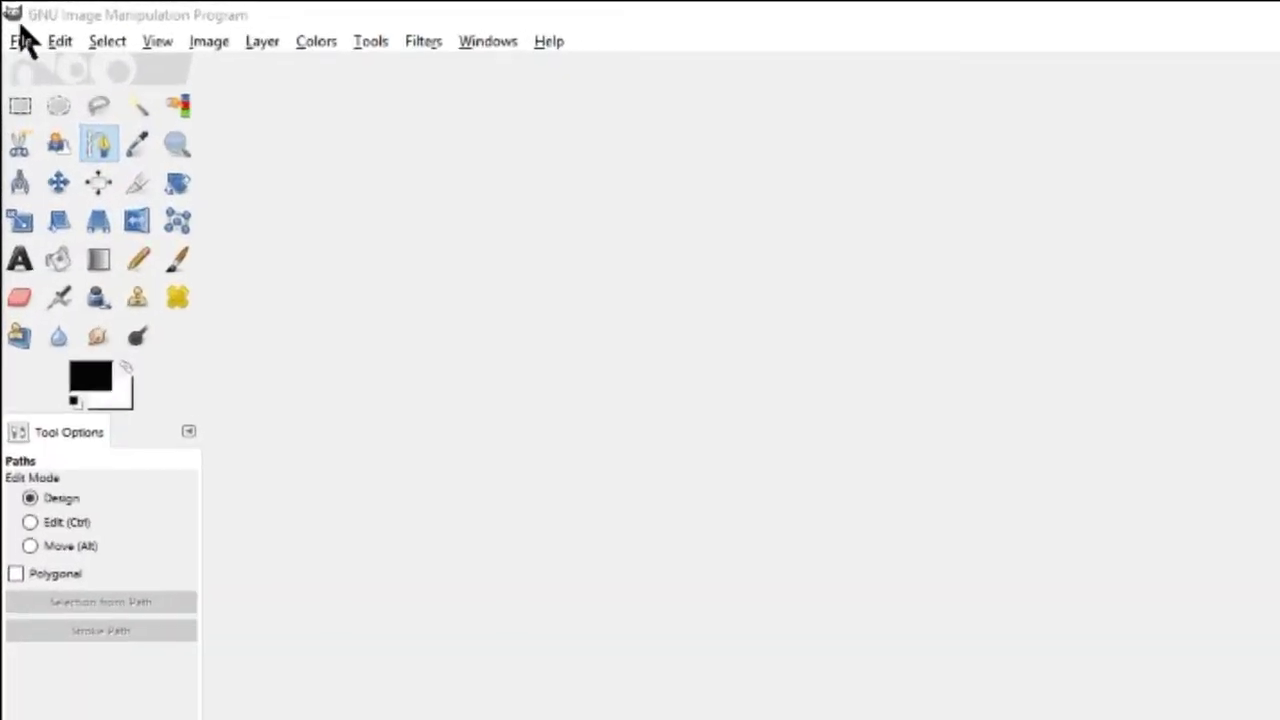
Create a new blank image from the 1024x768 preset template
left_click(11, 22)
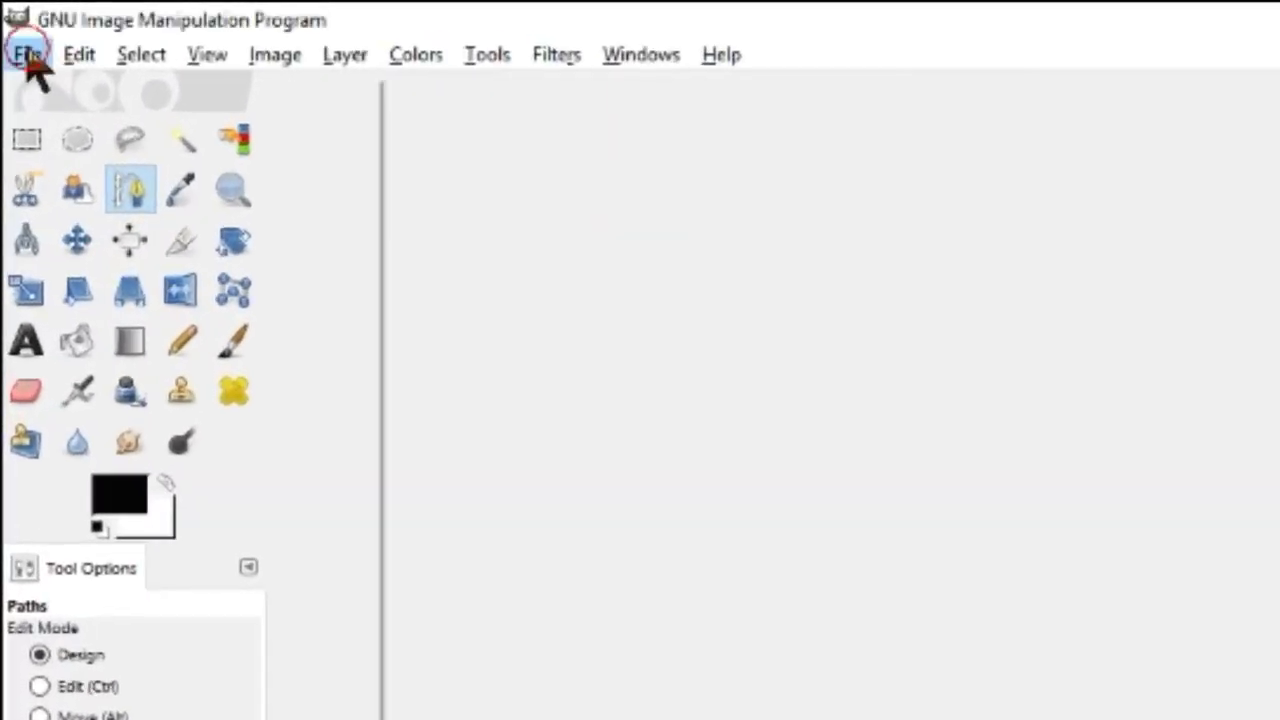
left_click(36, 97)
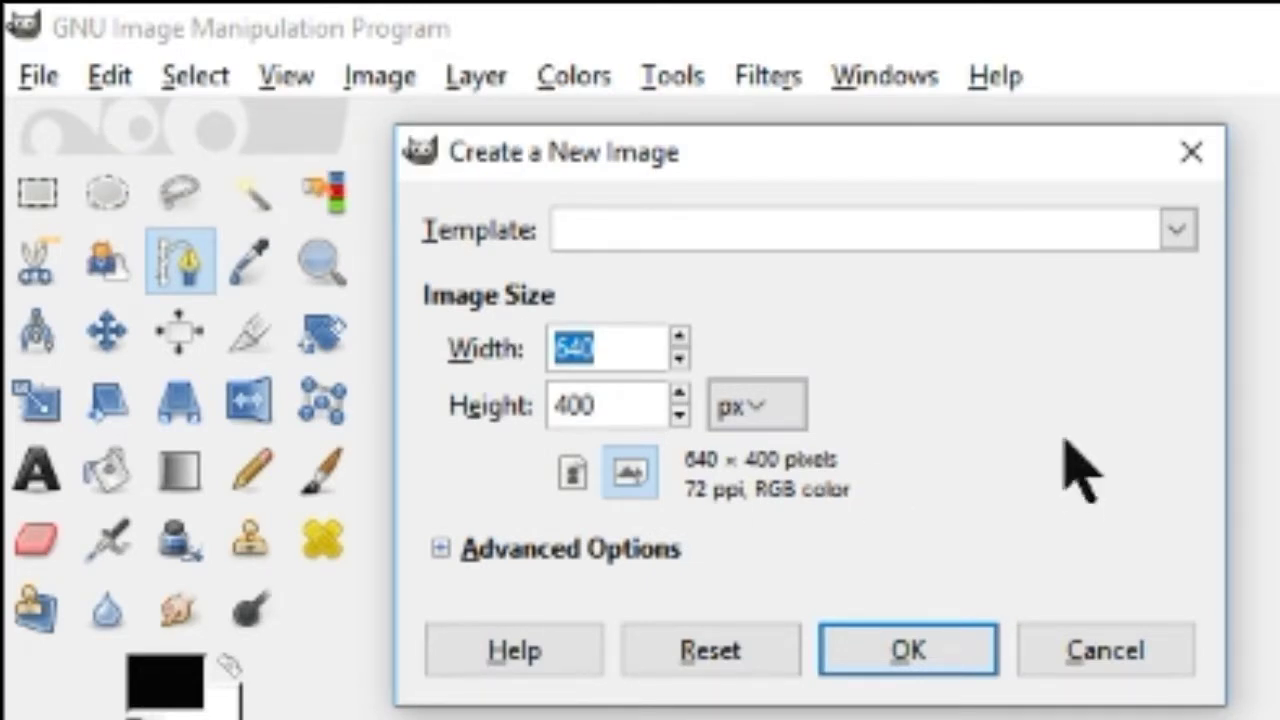
left_click(1172, 230)
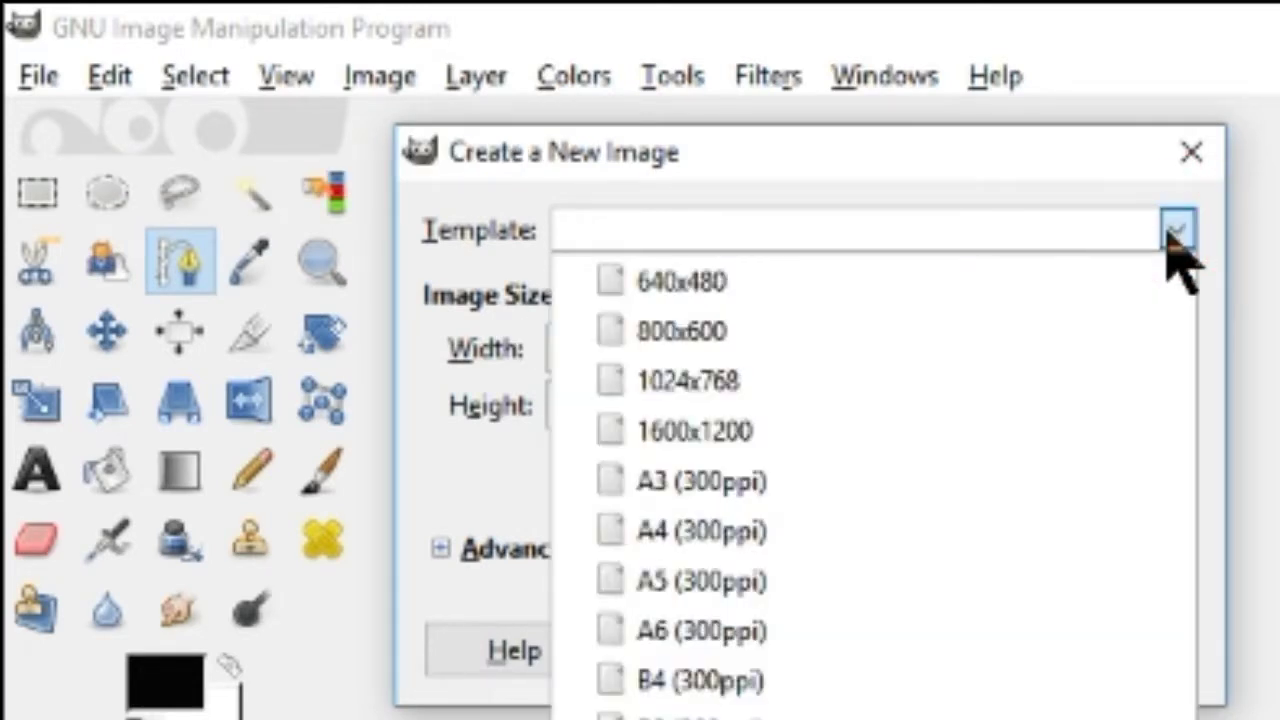
left_click(785, 382)
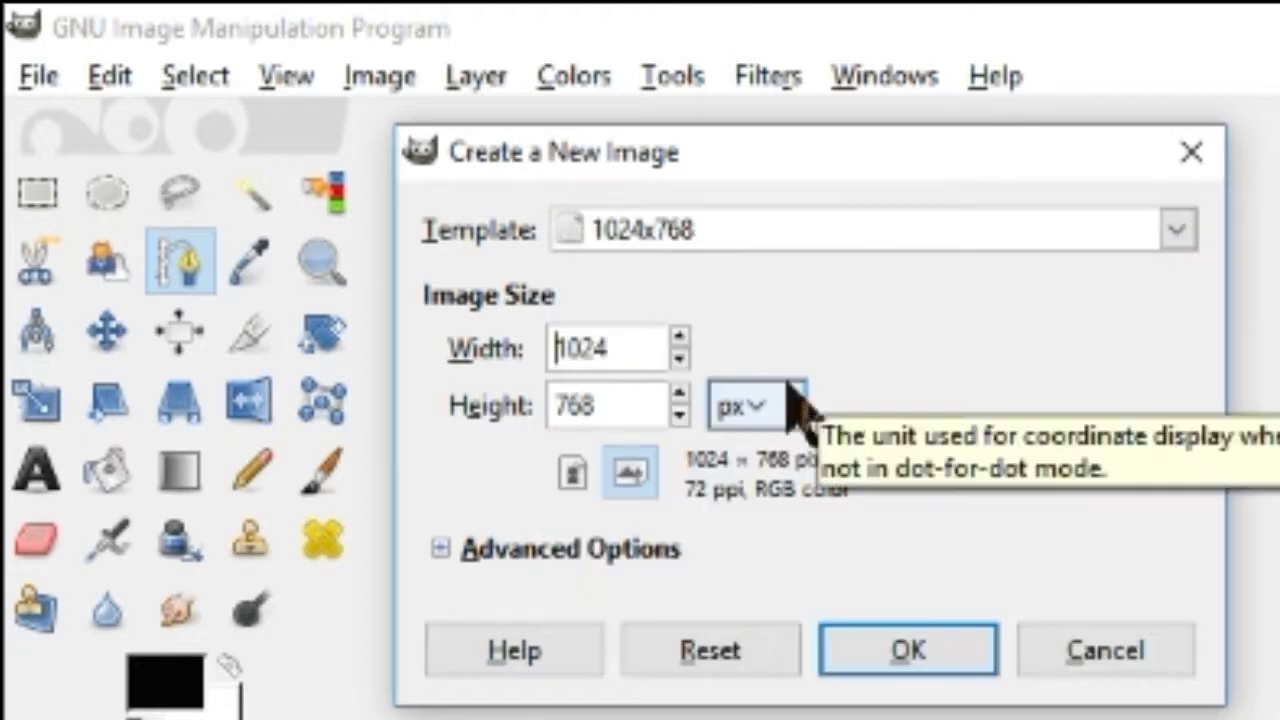
left_click(888, 660)
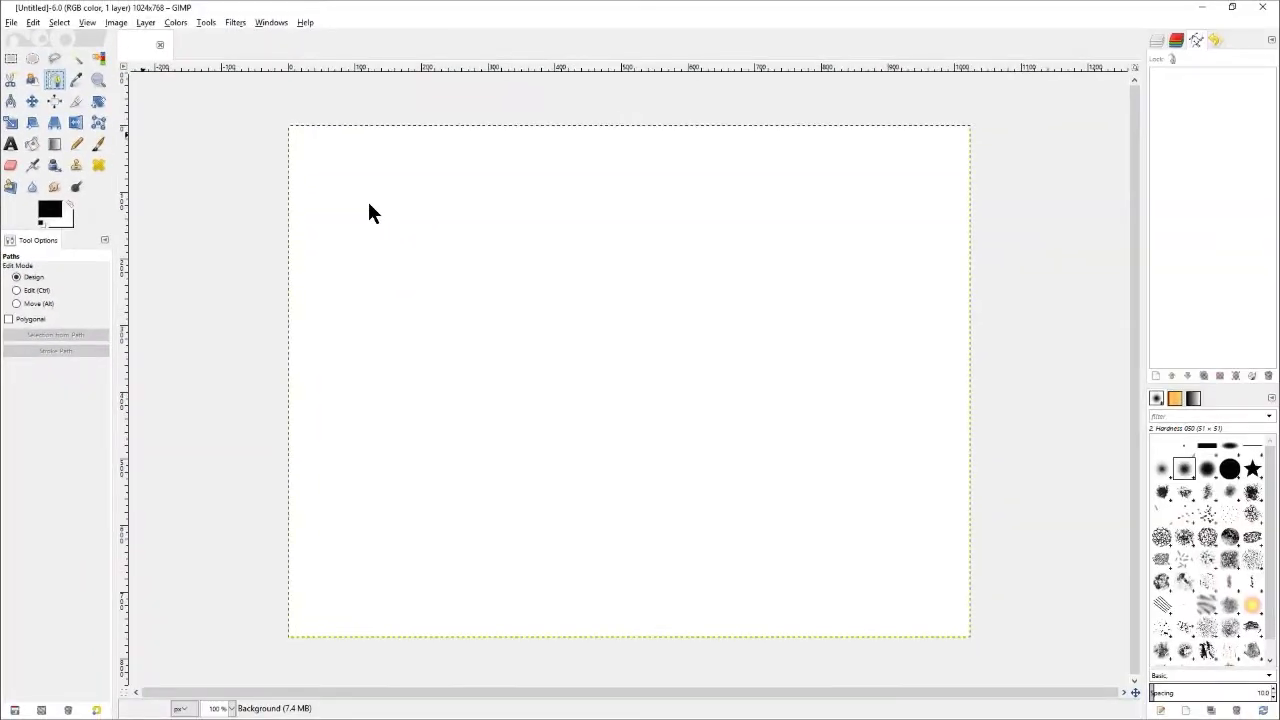
Draw a five-anchor open arrow-tip path: long top line, right tip, bottom line back left
left_click(369, 204)
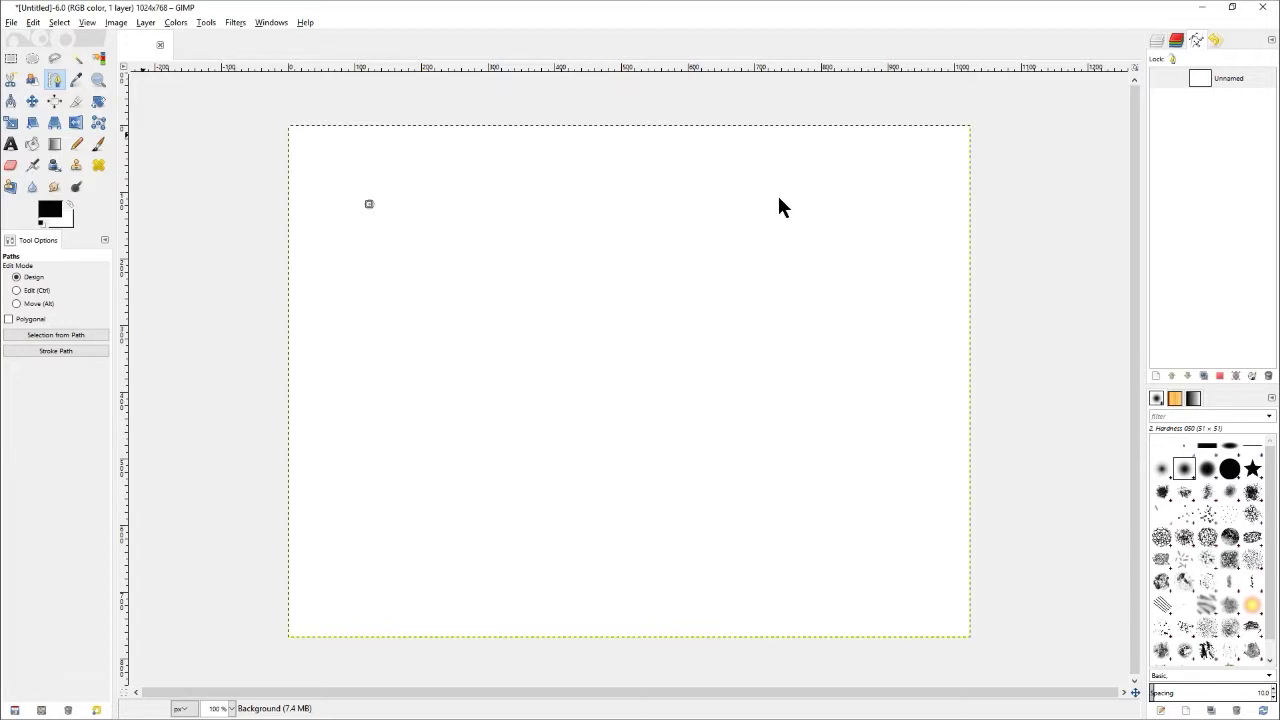
left_click(702, 200)
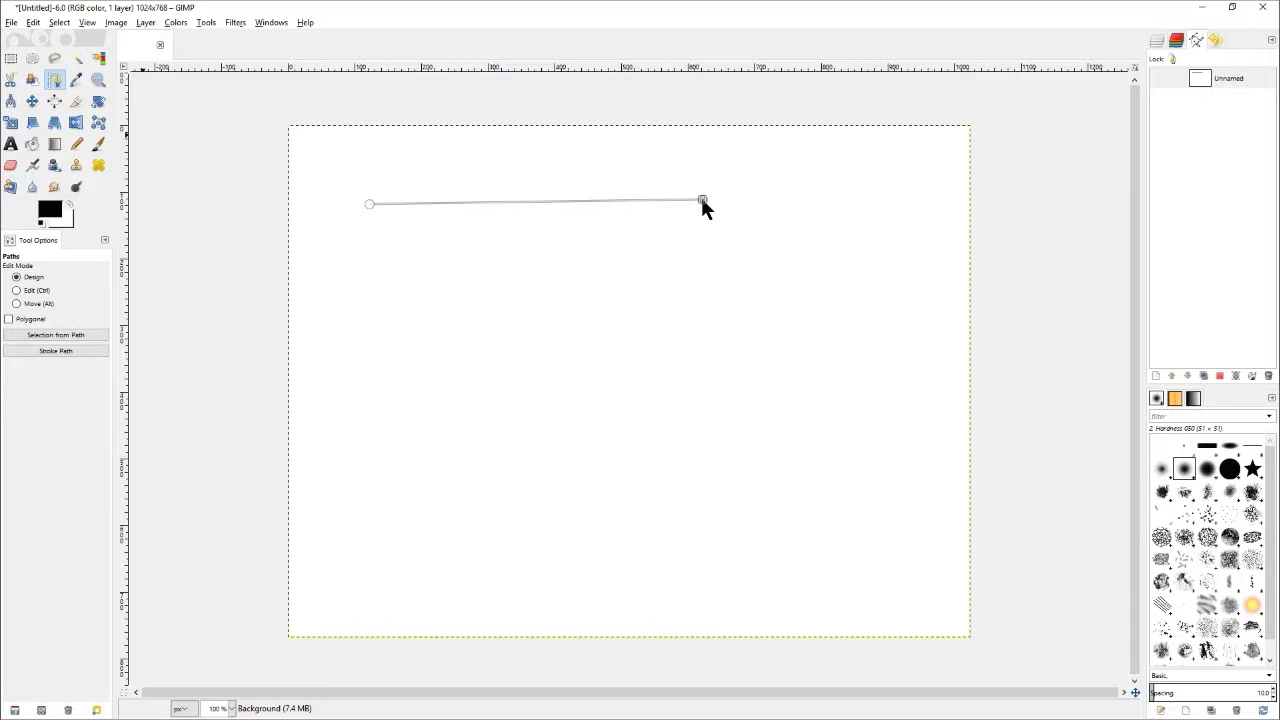
left_click(774, 266)
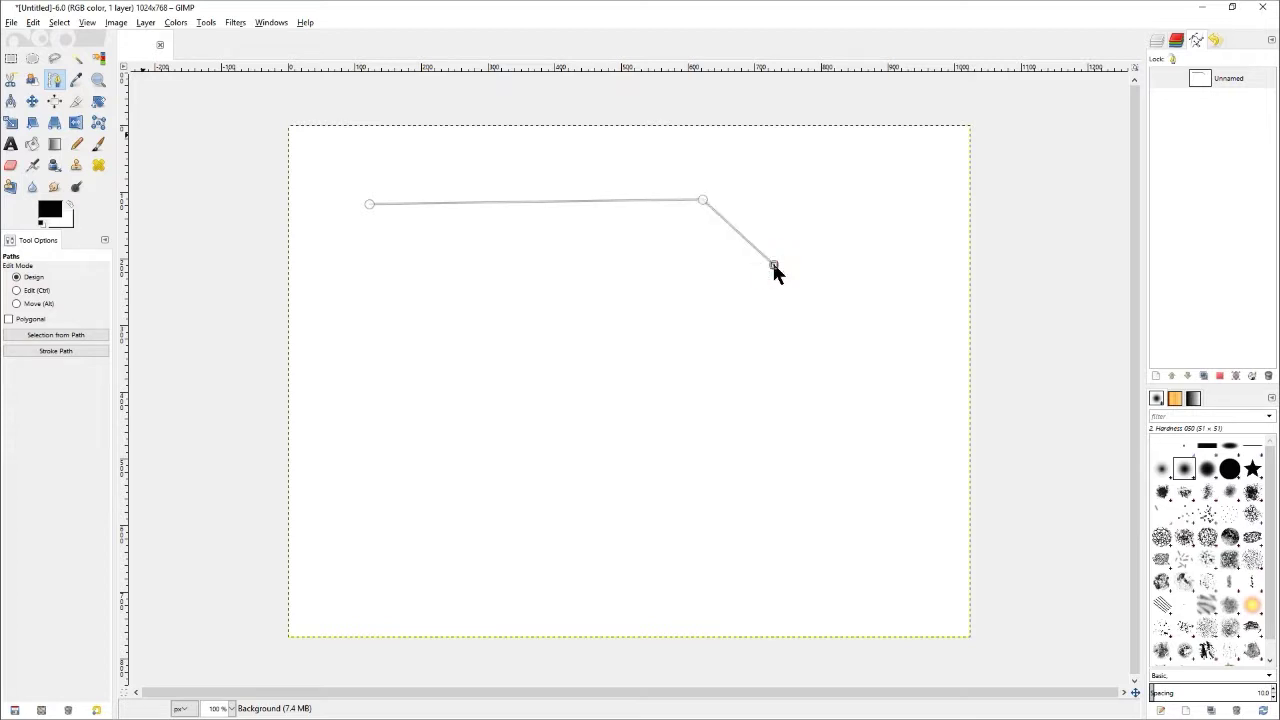
left_click(712, 308)
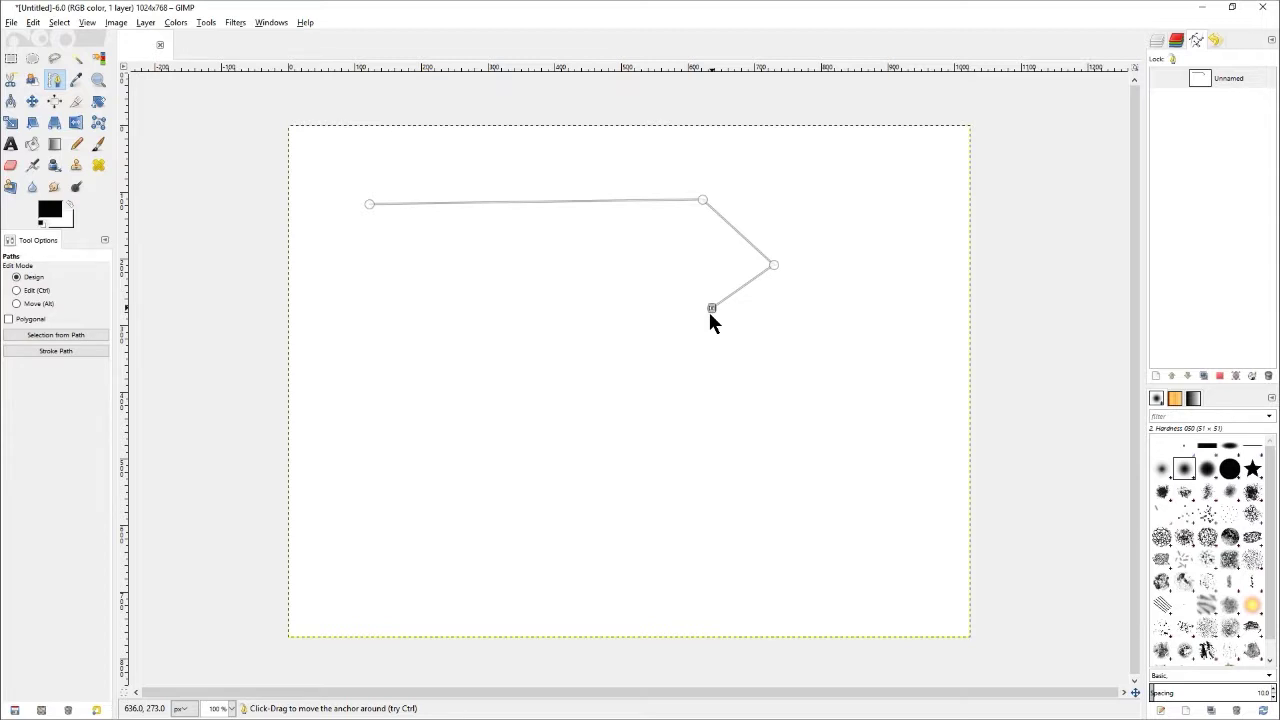
left_click(437, 309)
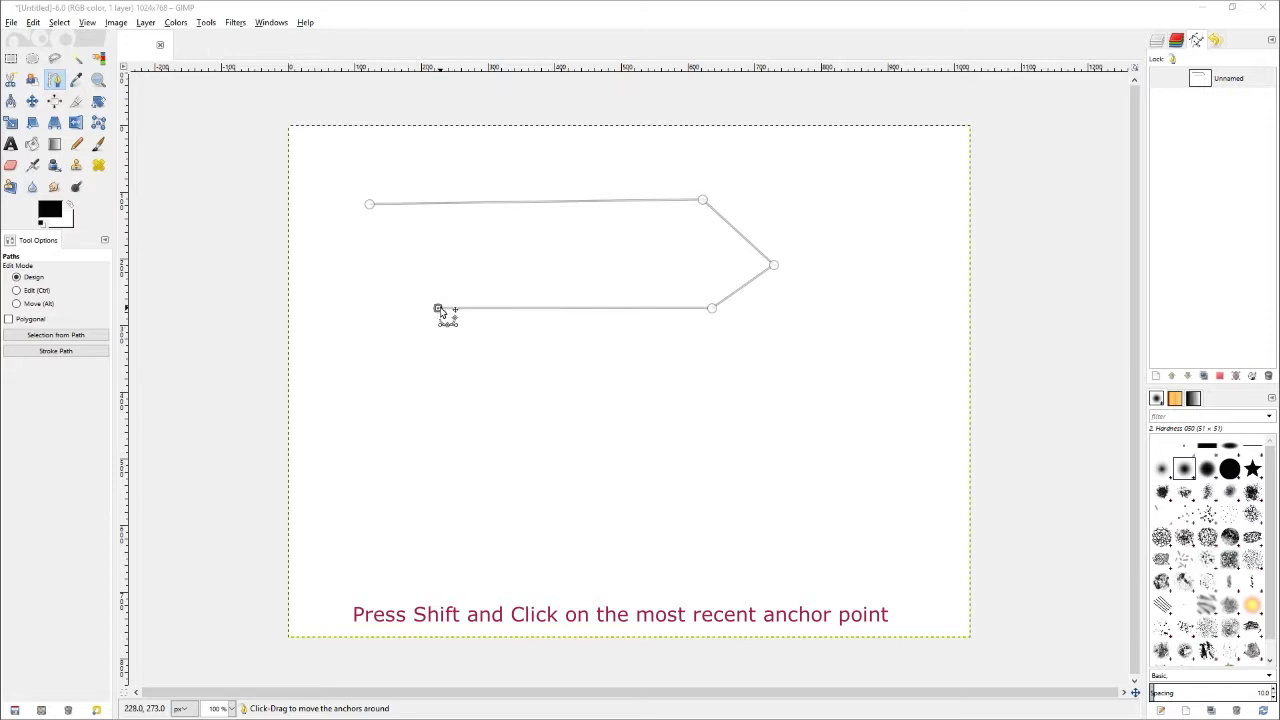
left_click(438, 308, "shift")
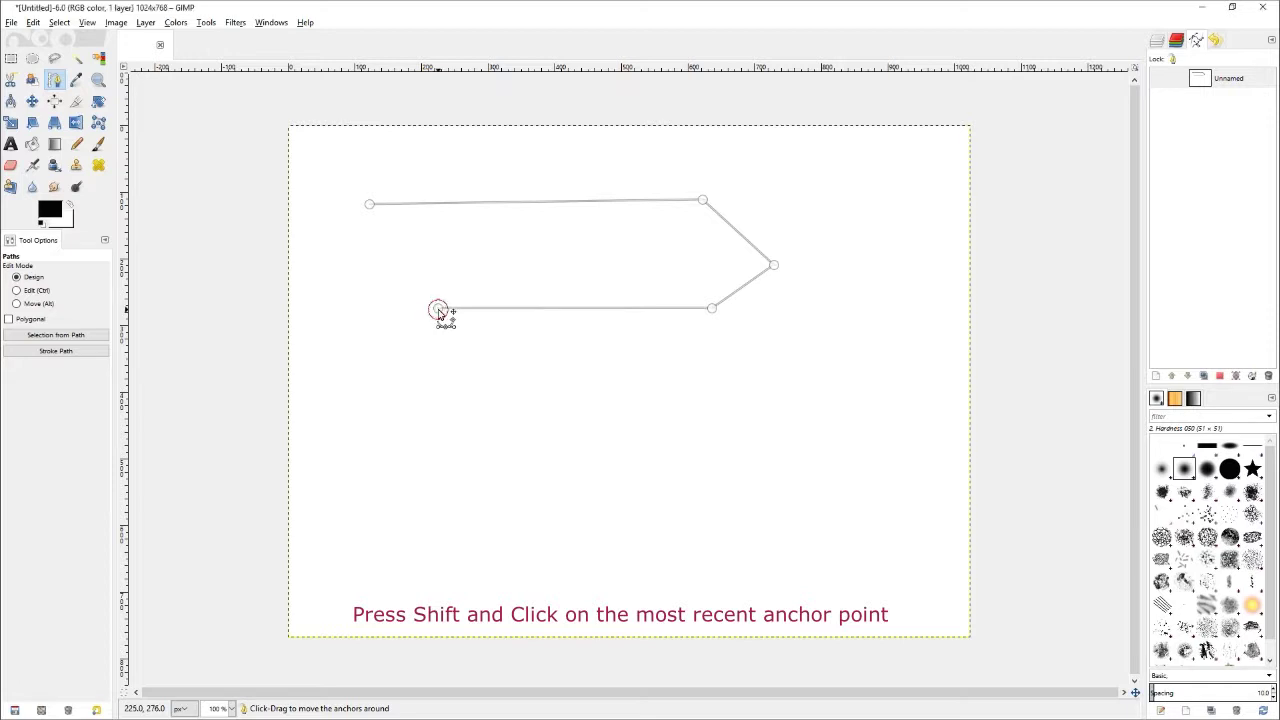
Add a six-anchor shape below the arrow and Ctrl-join its last corner to its first to close it
left_click(425, 366, "shift")
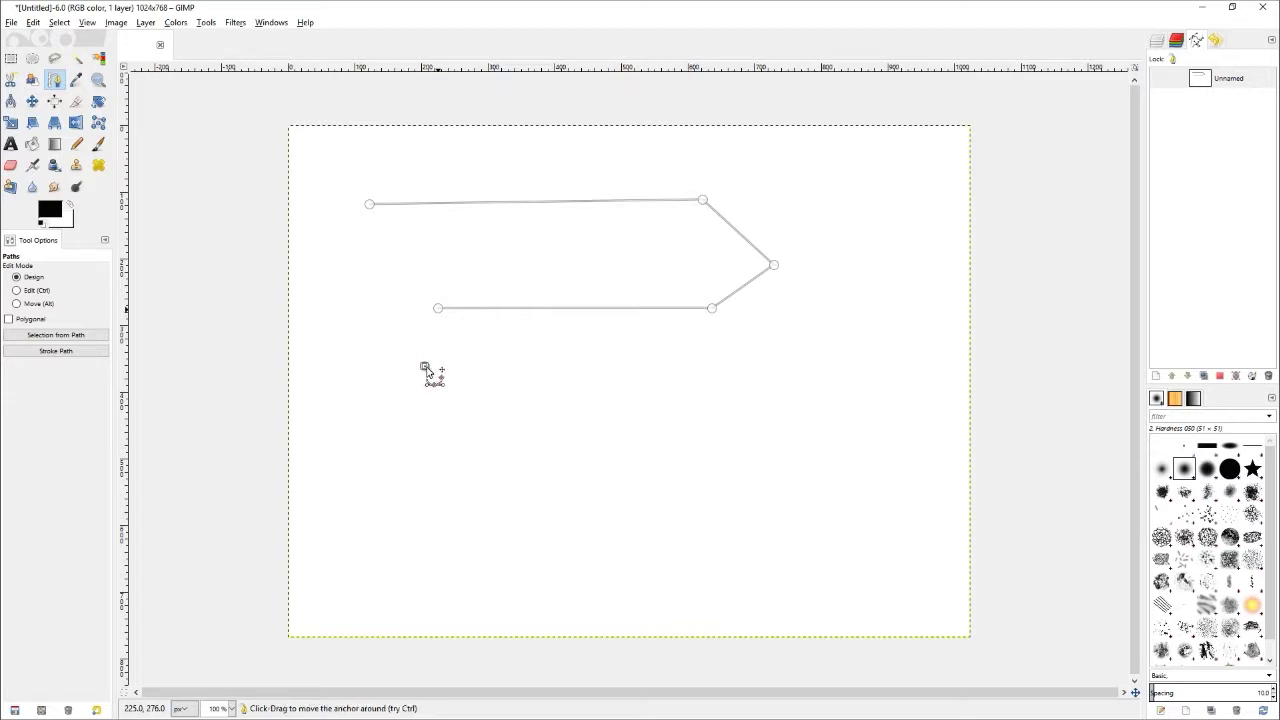
left_click(722, 366)
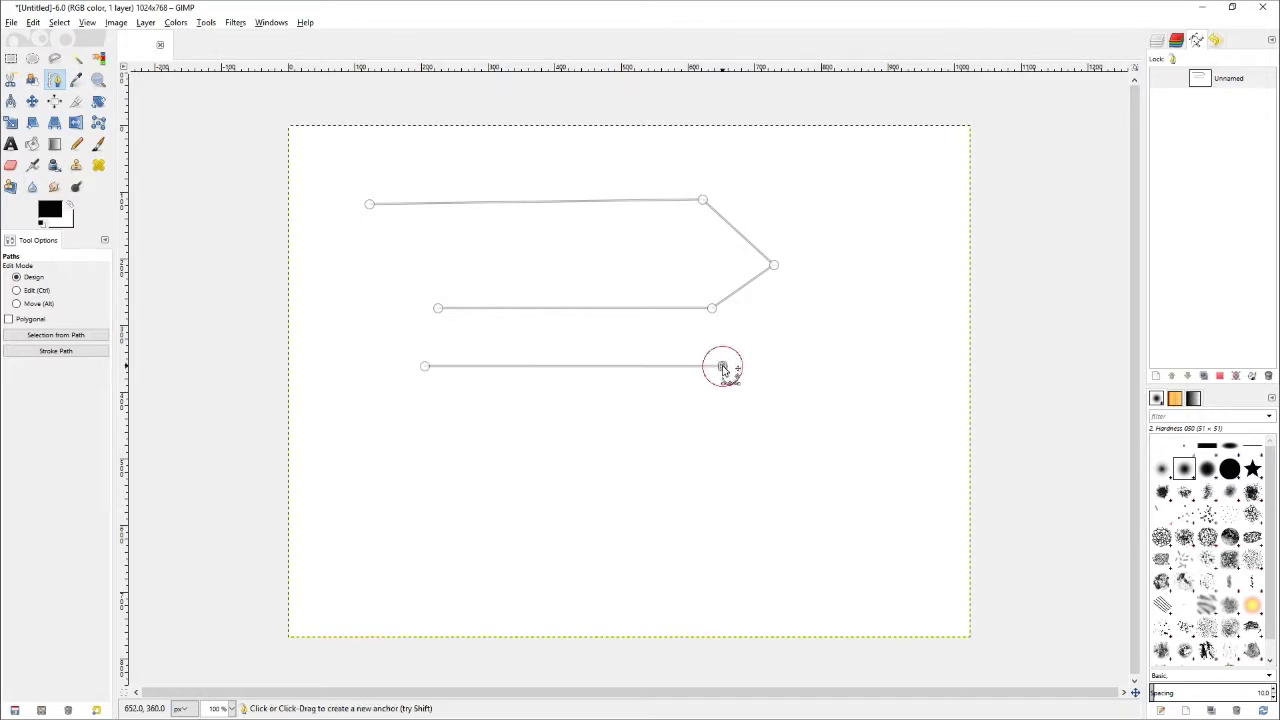
left_click(814, 407)
left_click(779, 497)
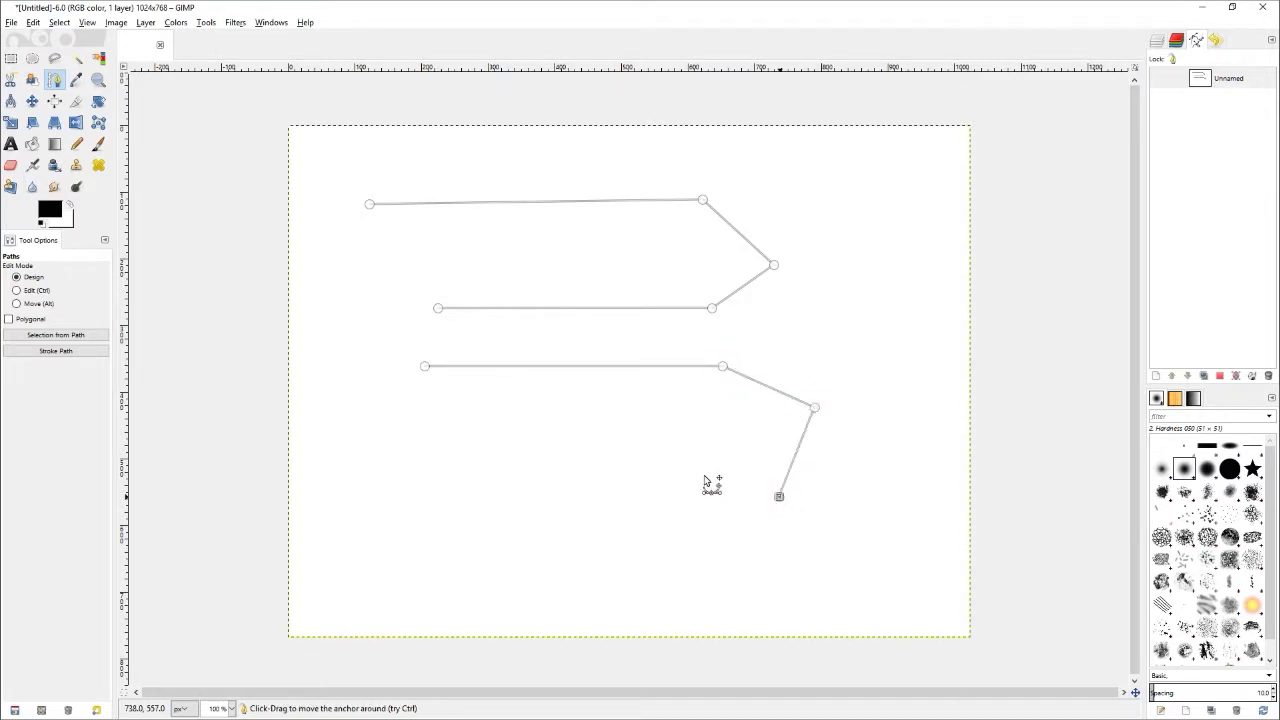
left_click(696, 459)
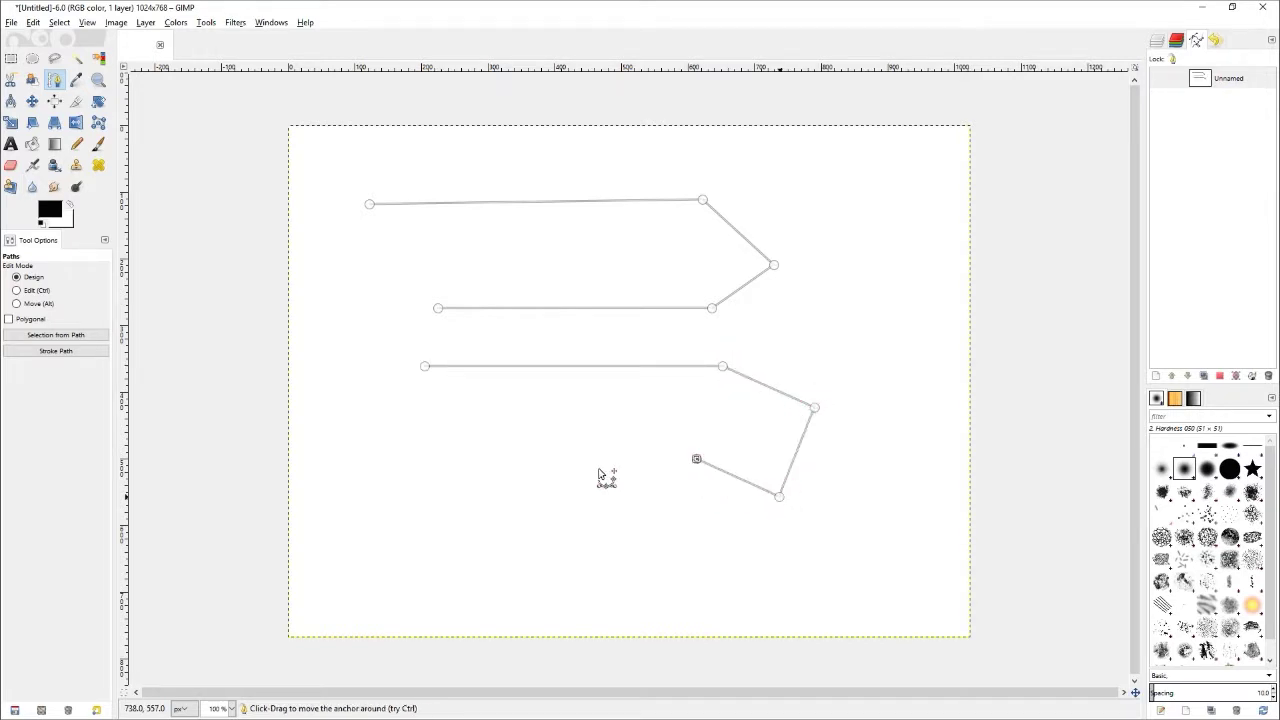
left_click(501, 460)
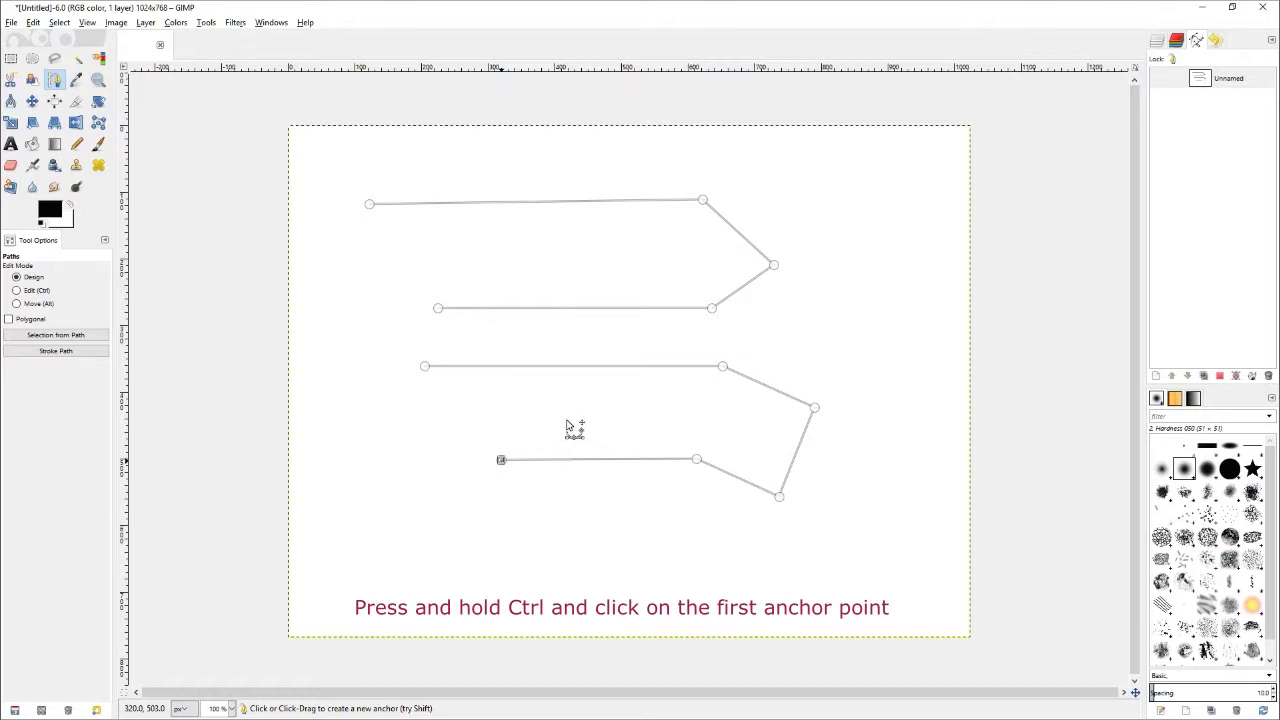
key("ctrl")
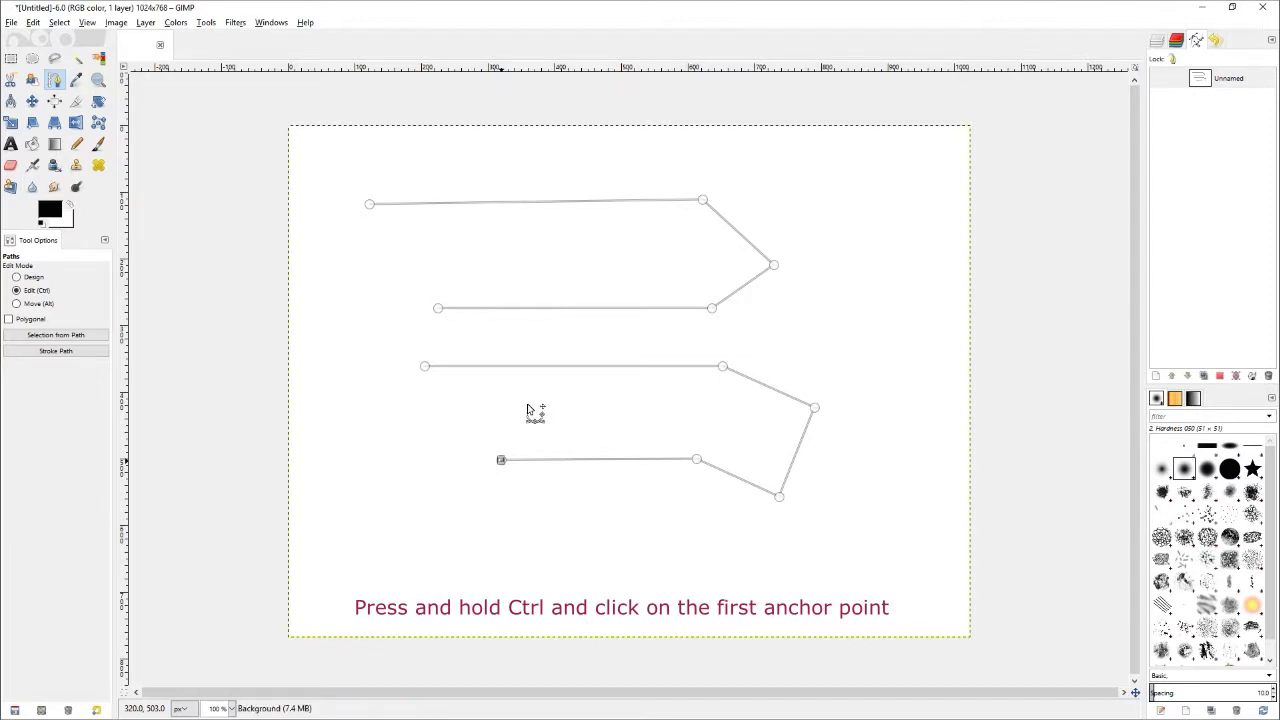
left_click(425, 368, "ctrl")
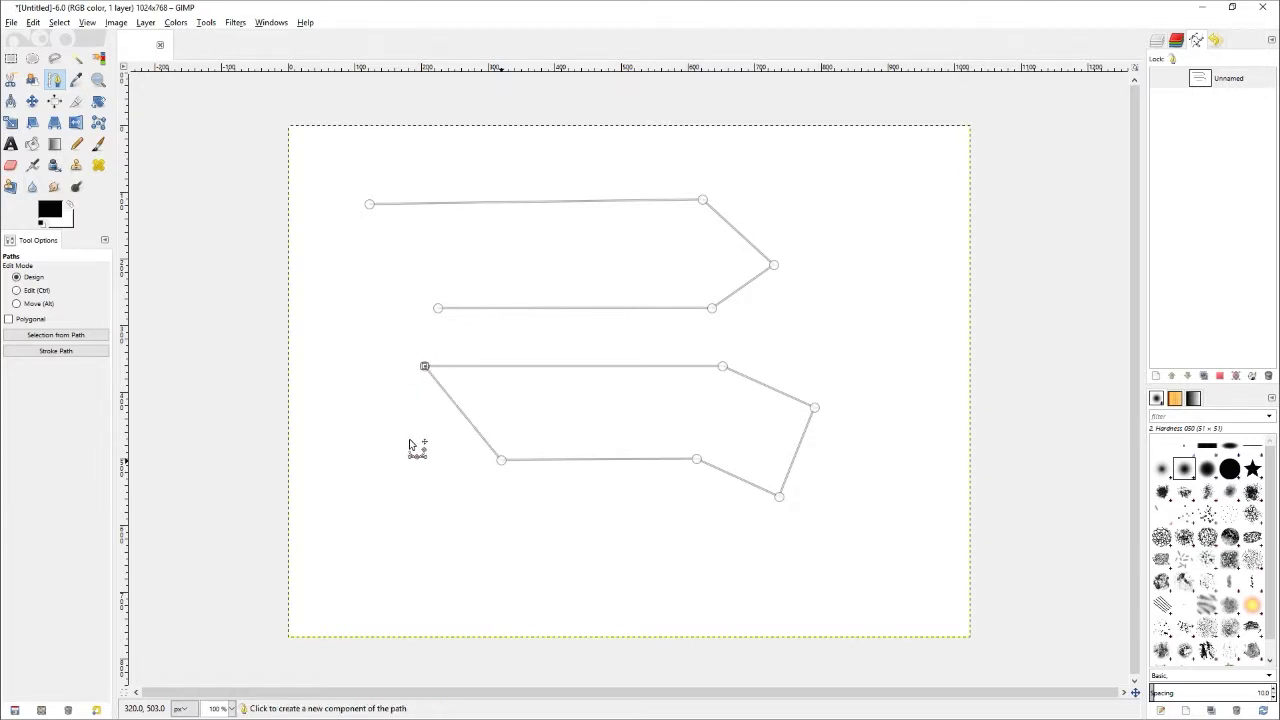
left_click(425, 366)
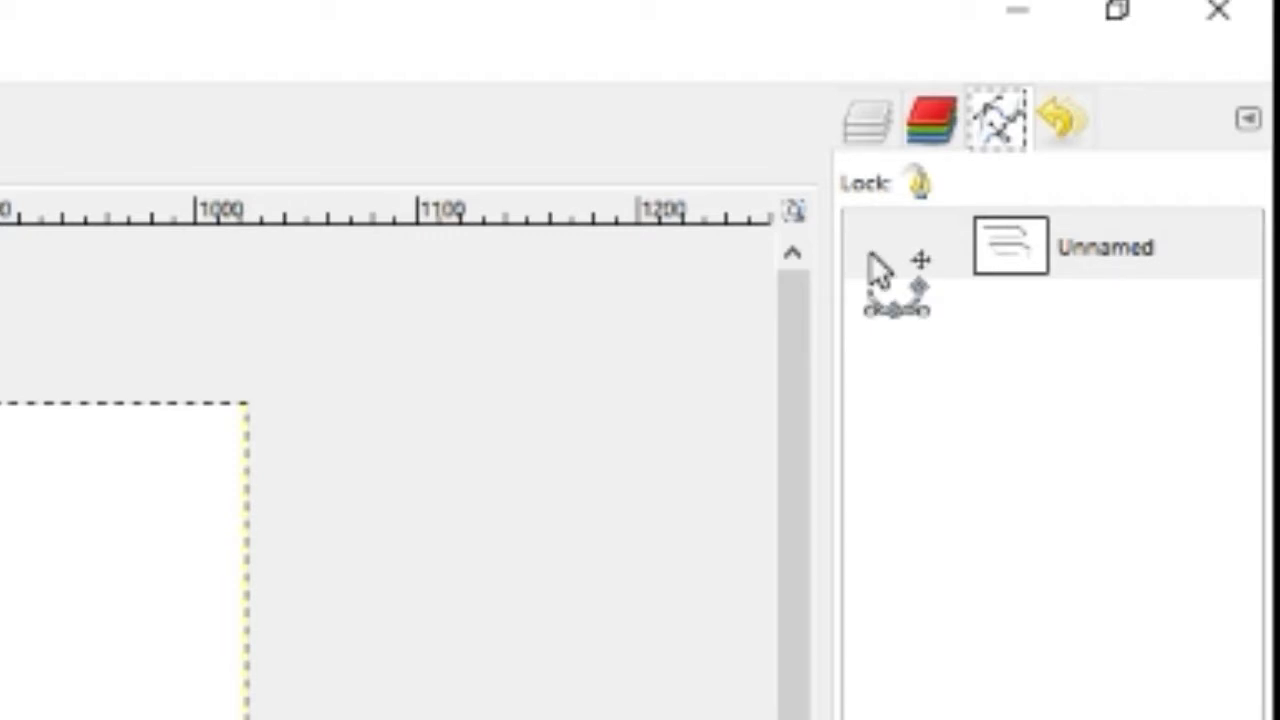
Turn on the eye visibility toggle for the Unnamed path in the Paths dialog
left_click(872, 258)
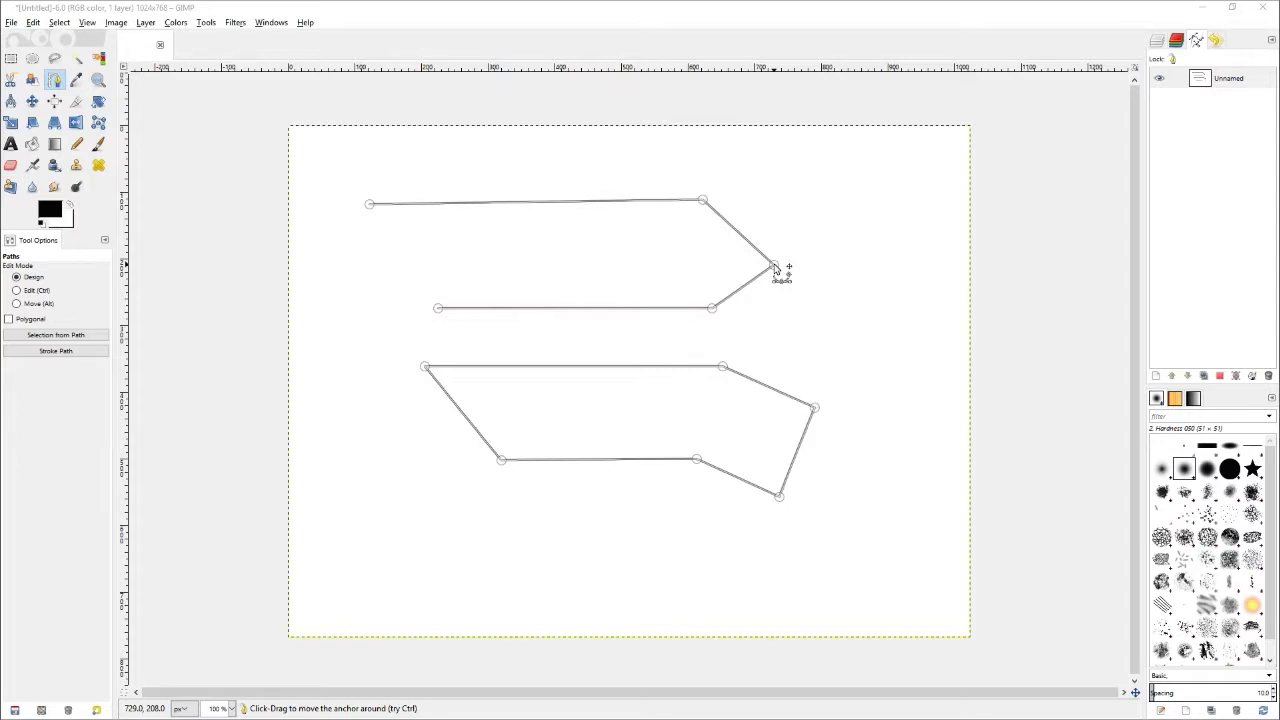
Drag the upper tip up-right and push the lower shape's right point and top corner outward
mouse_move(775, 268)
left_mouse_down()
mouse_move(813, 243)
mouse_move(787, 287)
mouse_move(776, 256)
mouse_move(787, 261)
left_mouse_up()
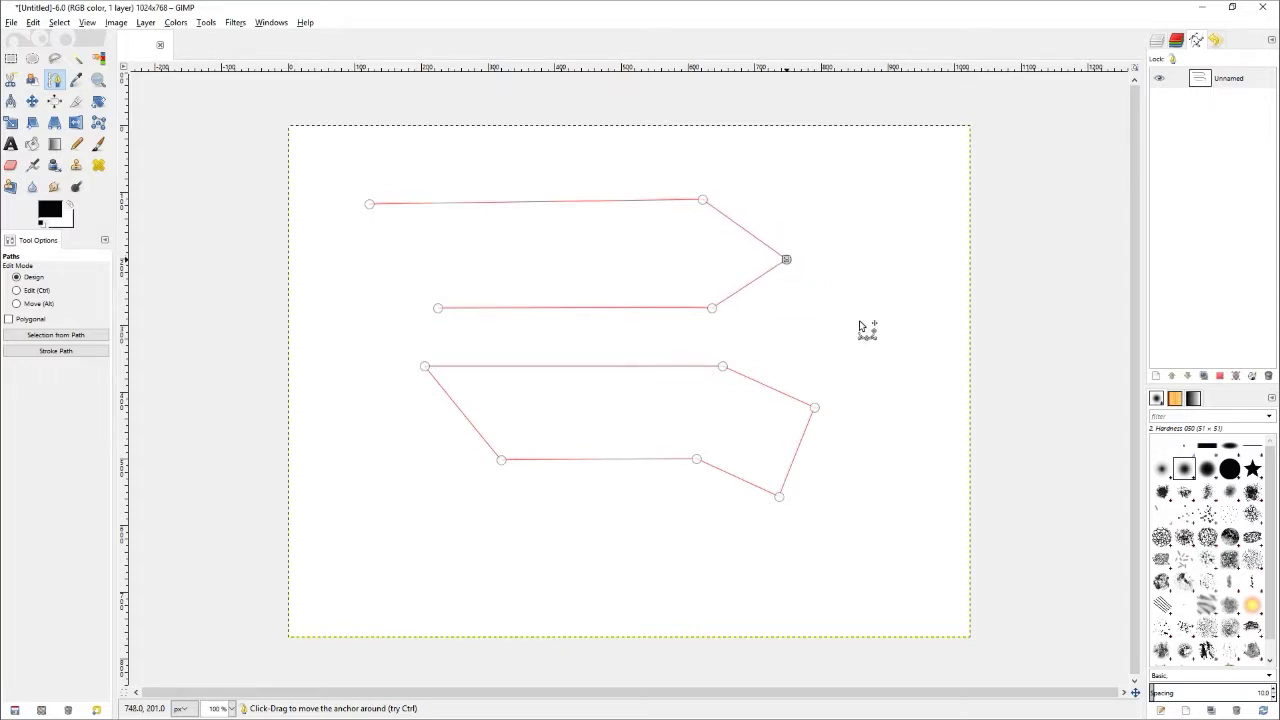
left_click_drag(814, 409, 845, 405)
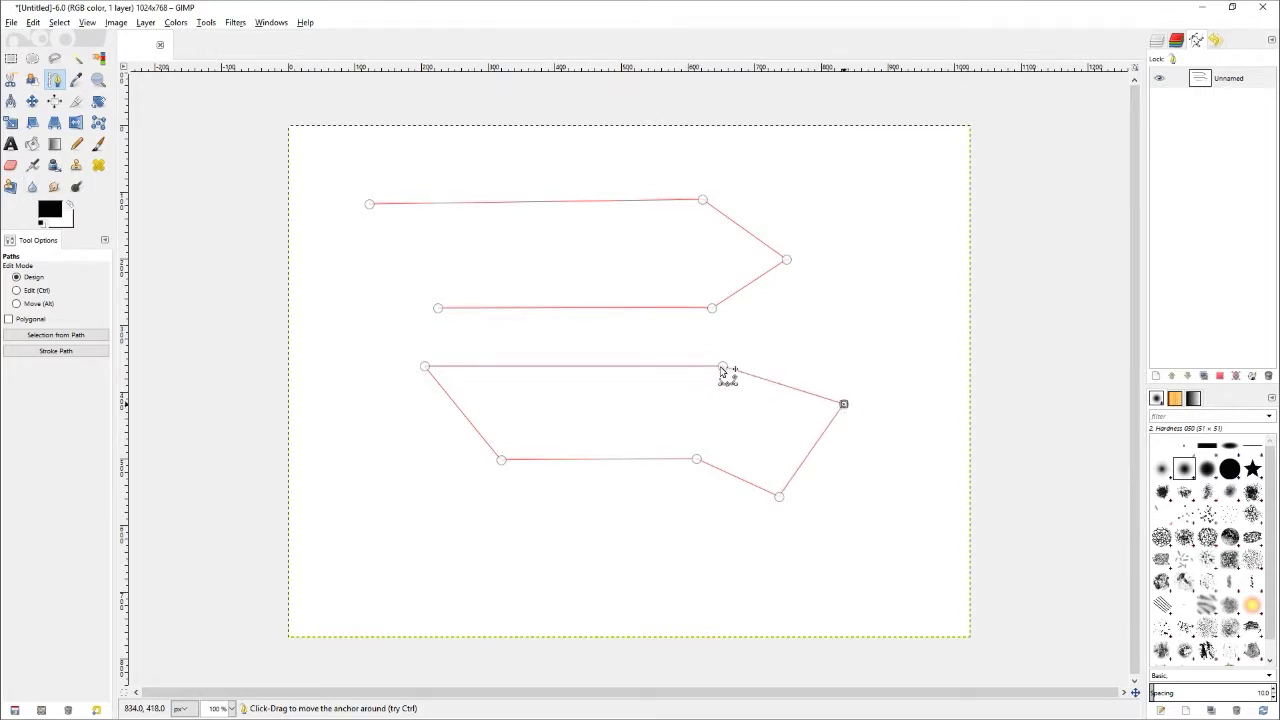
left_click_drag(723, 367, 735, 353)
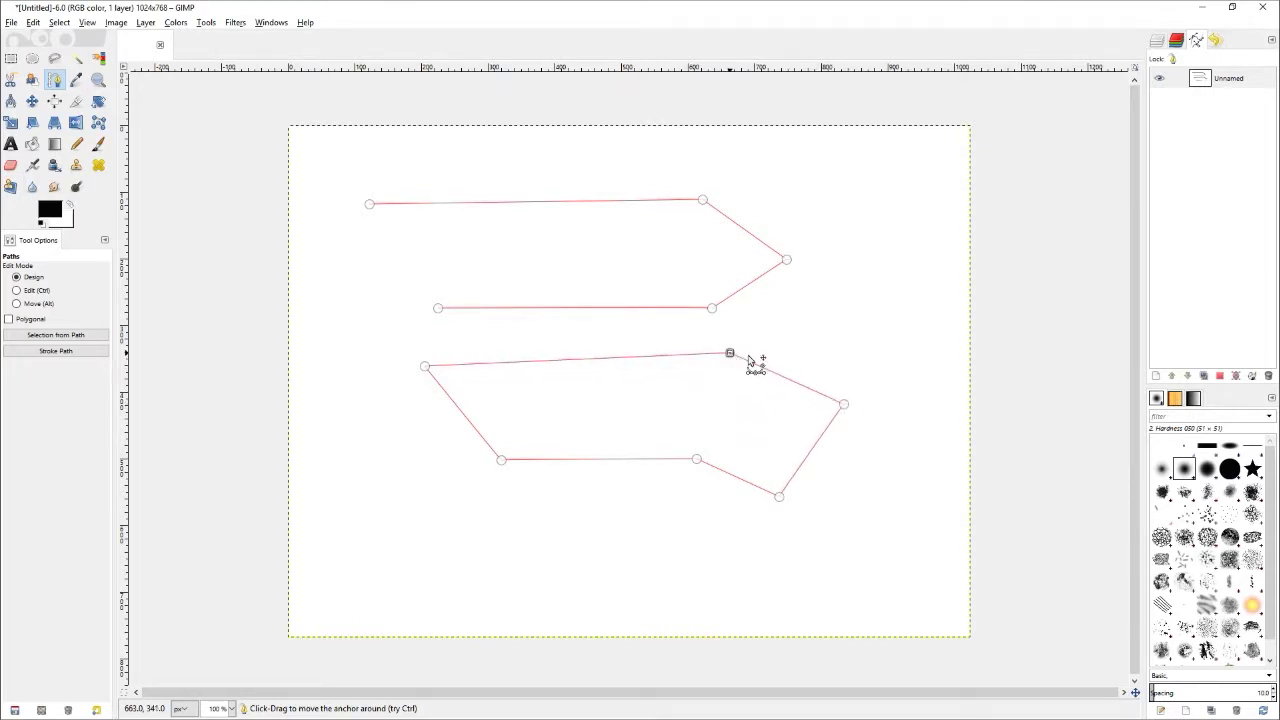
Move the upper shape's tip and top-right corner together up and to the right
left_click(786, 261)
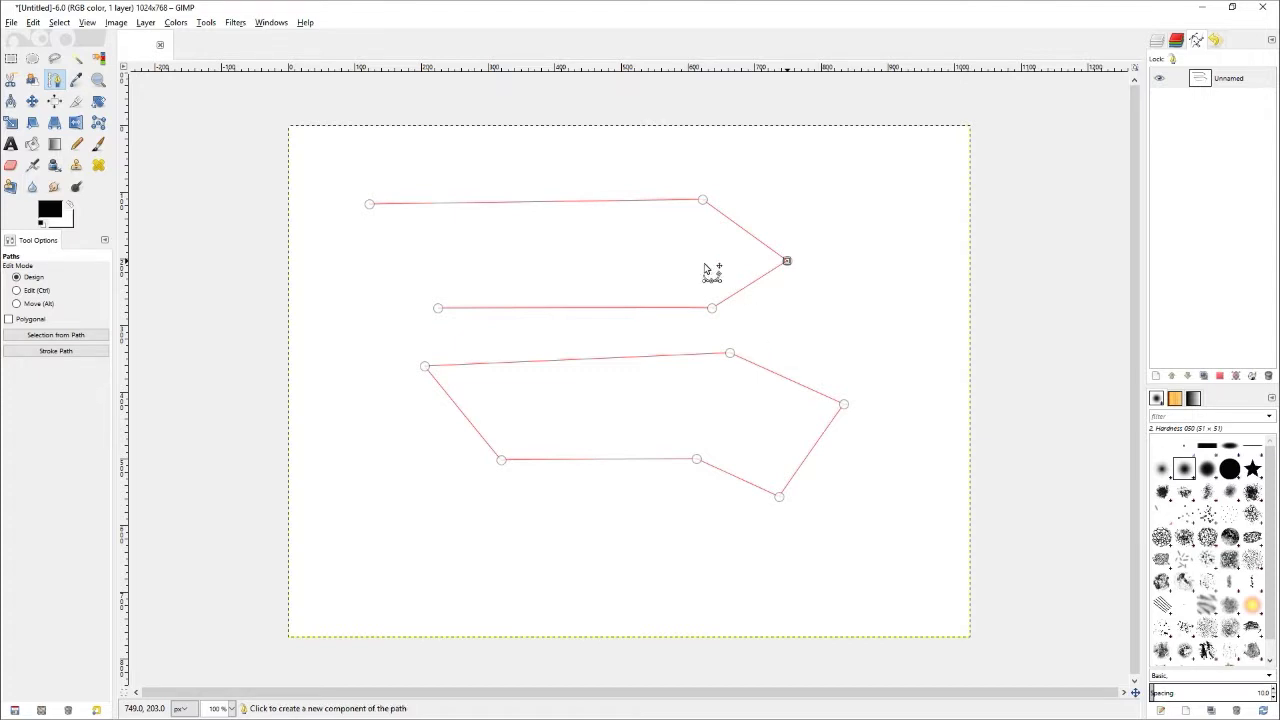
left_click(703, 200, "shift")
left_click_drag(786, 261, 815, 233)
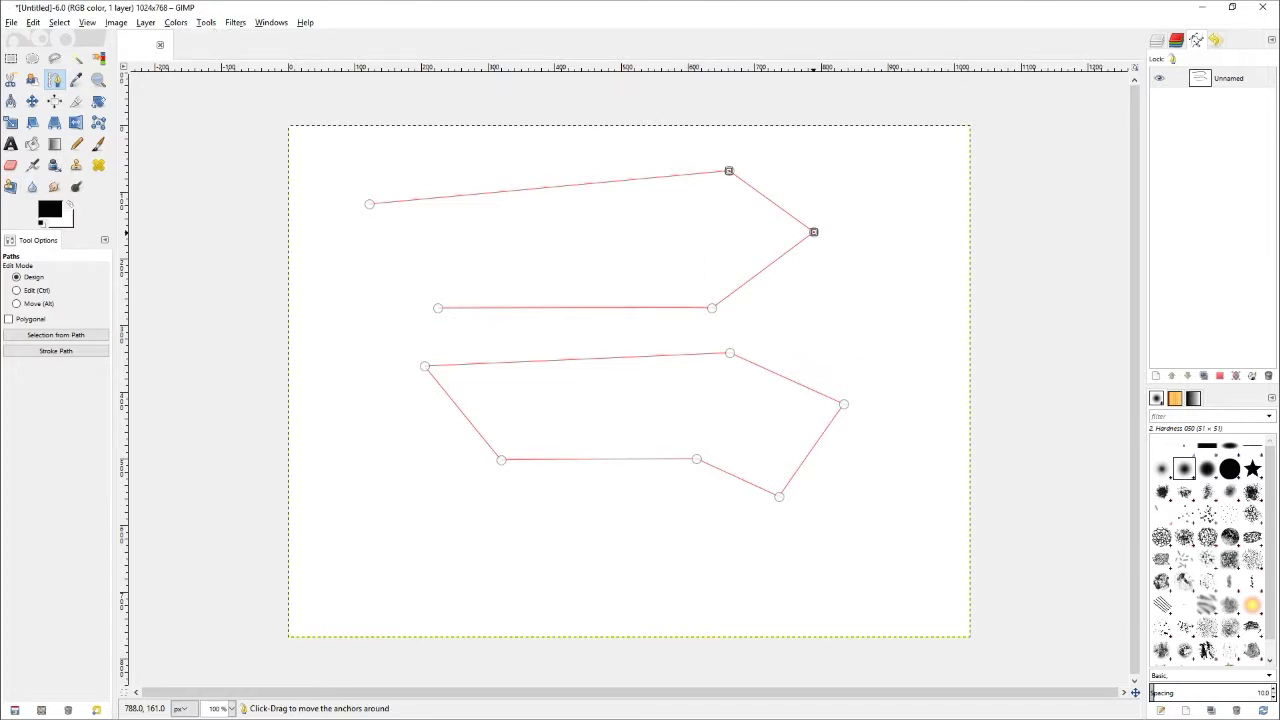
key("alt")
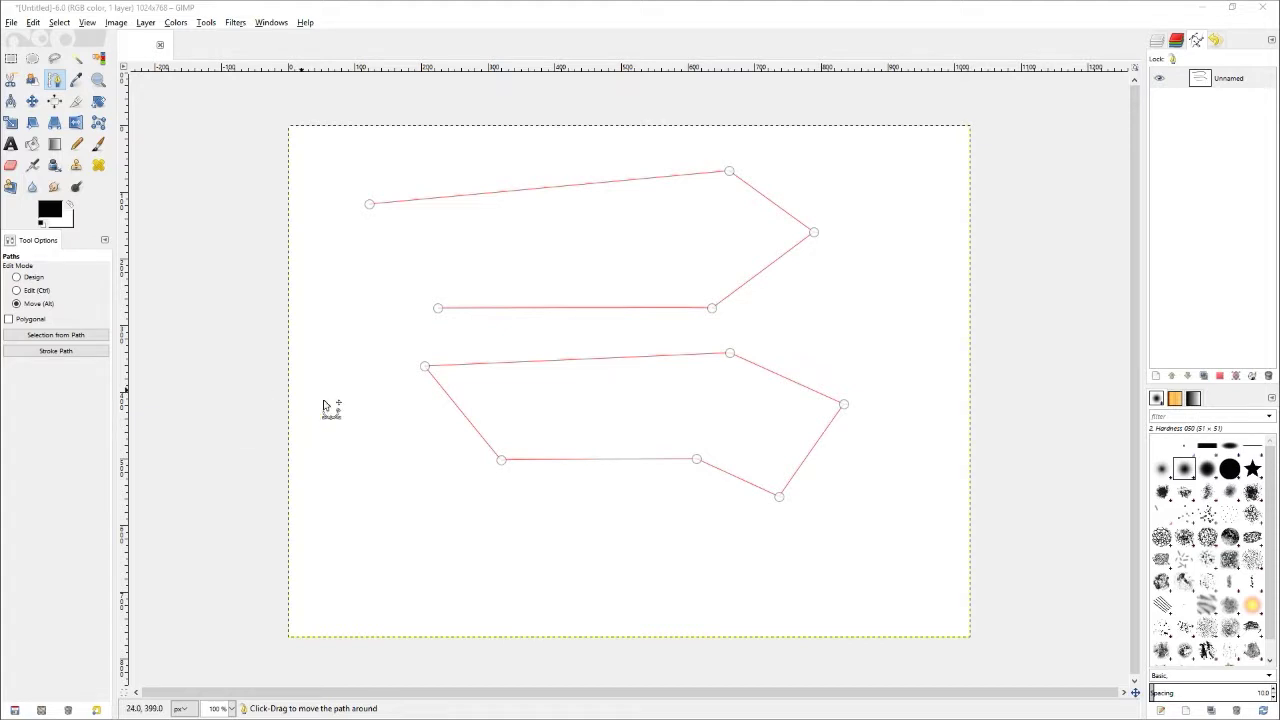
Draw a three-anchor curved wave stroke across the bottom of the canvas
key("alt")
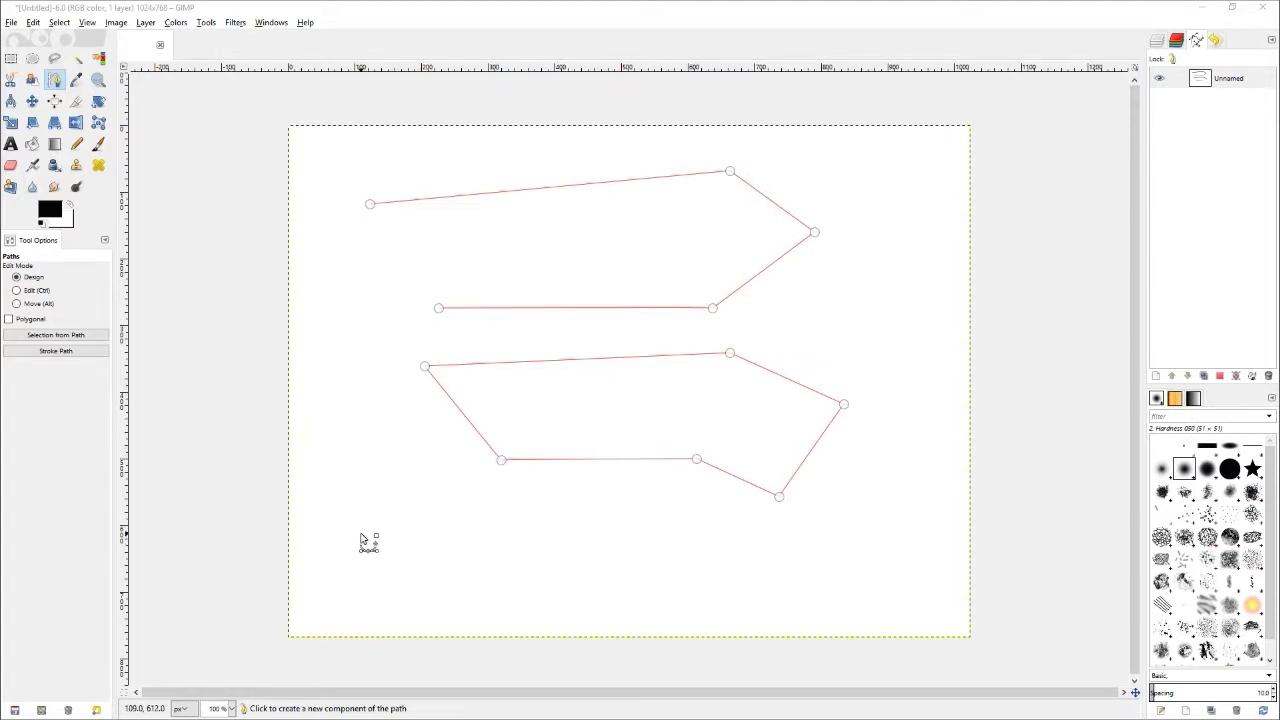
left_click(361, 535)
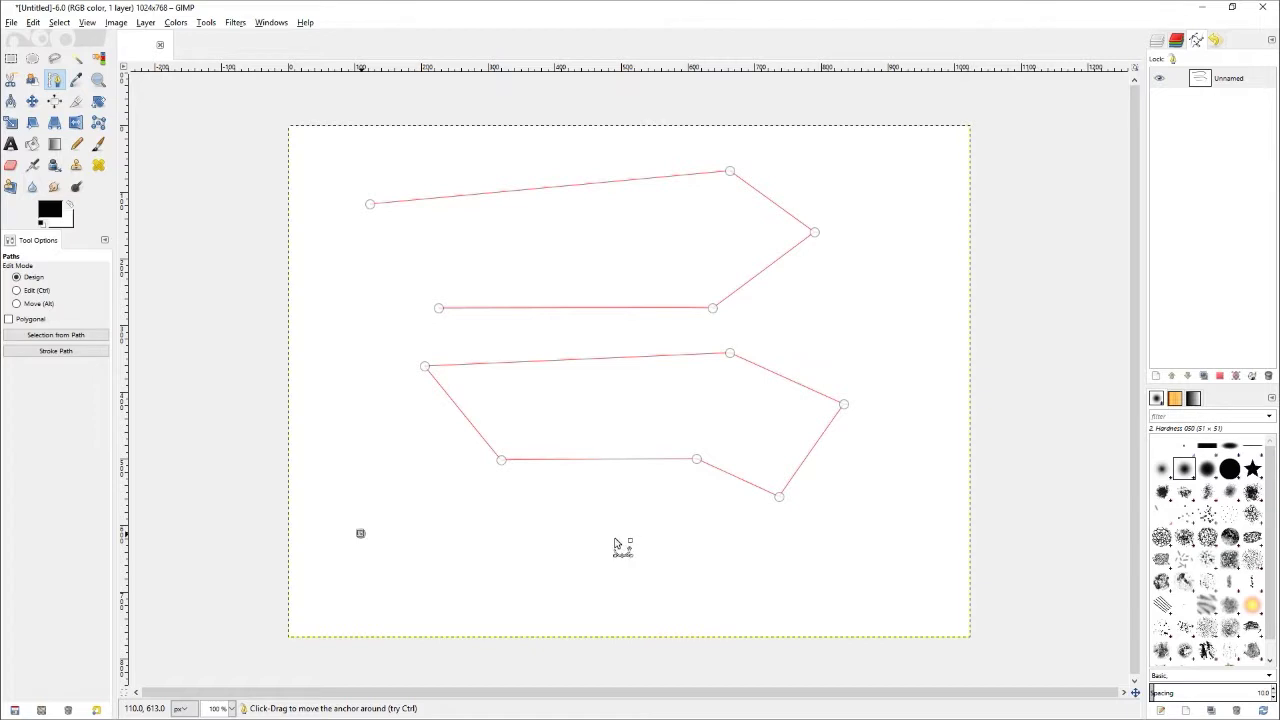
left_click_drag(617, 536, 695, 592)
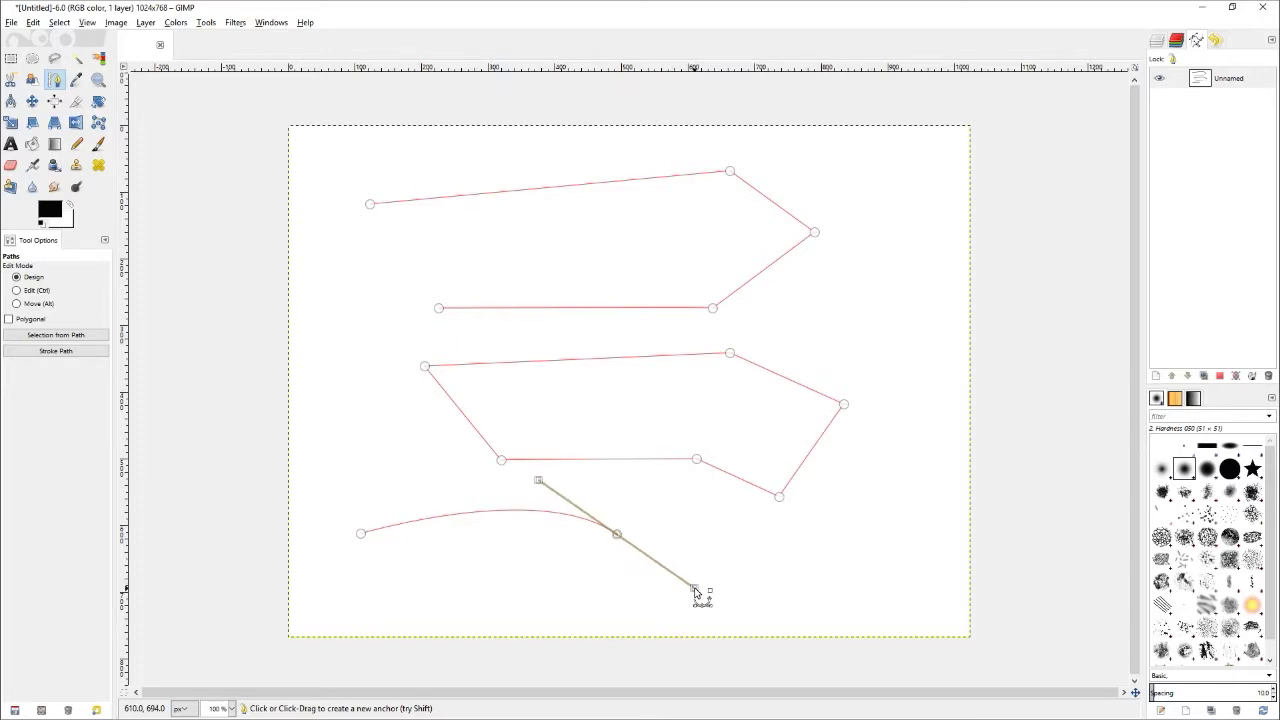
left_click_drag(695, 592, 700, 593)
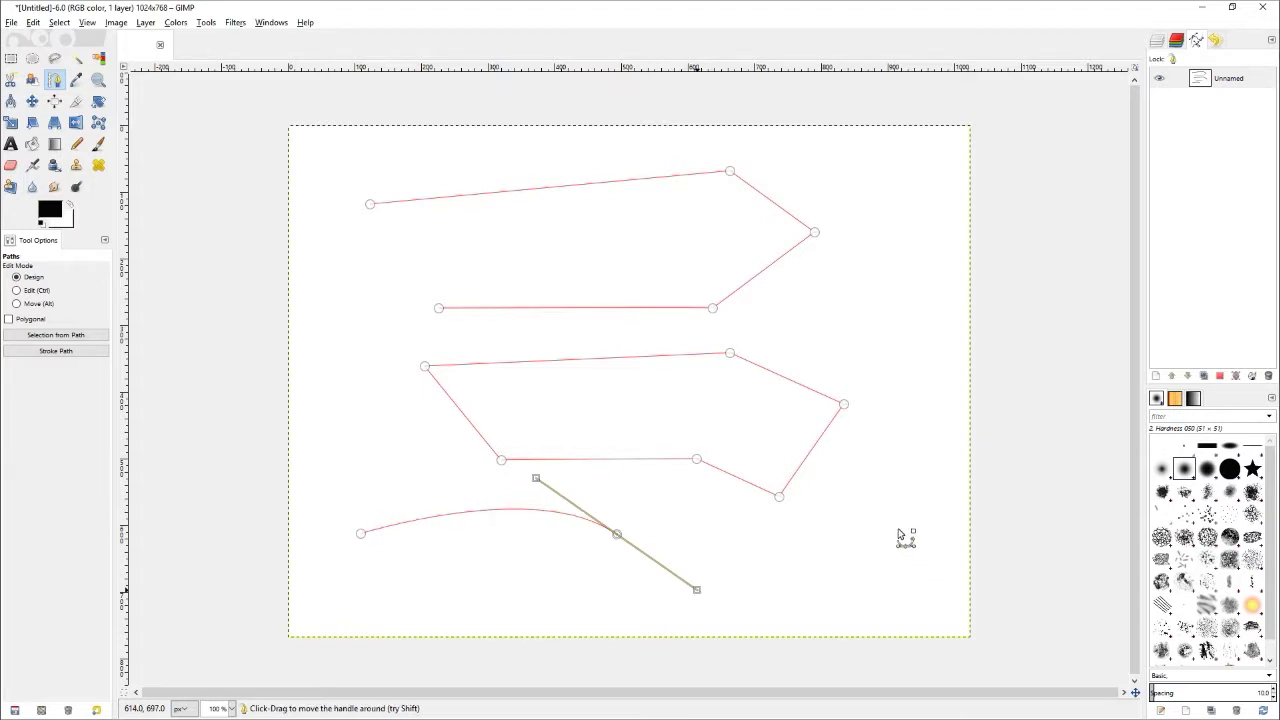
left_click_drag(897, 524, 931, 473)
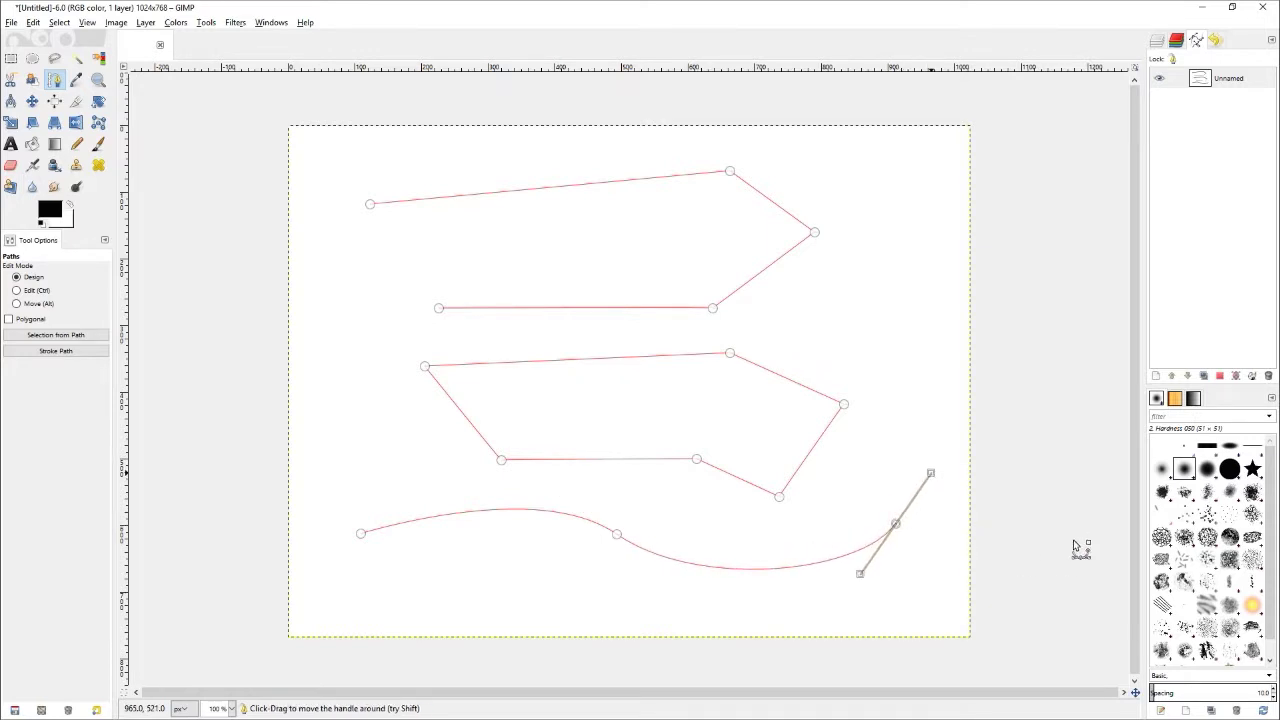
left_click(619, 537)
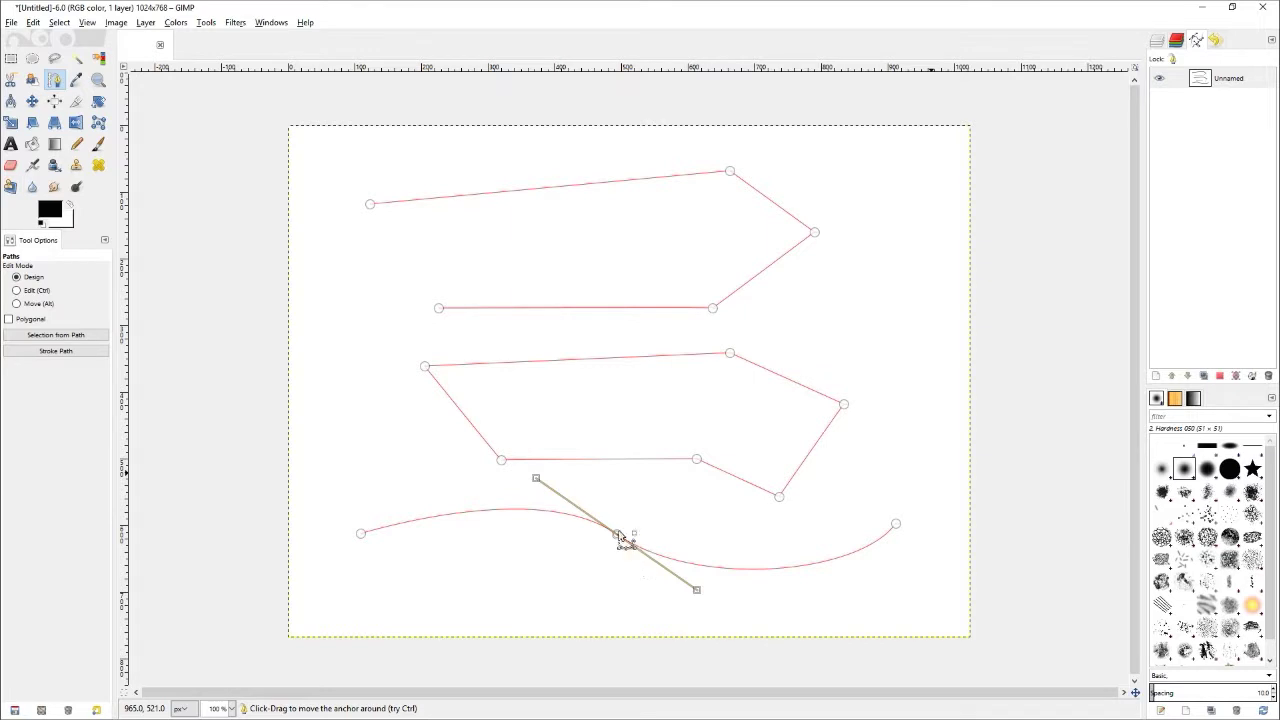
Reshape the wave's middle-anchor handles symmetrically and bend the top straight edge into a downward sag
left_click_drag(538, 479, 595, 437)
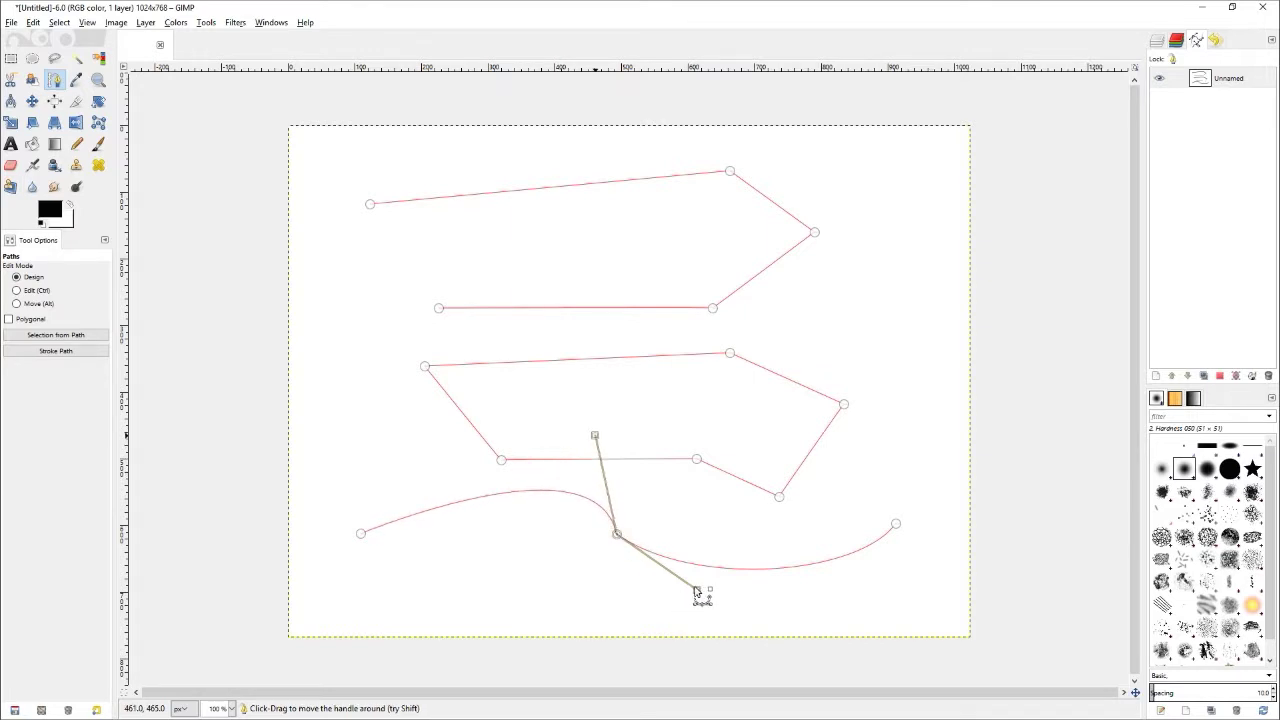
left_click_drag(694, 591, 664, 605)
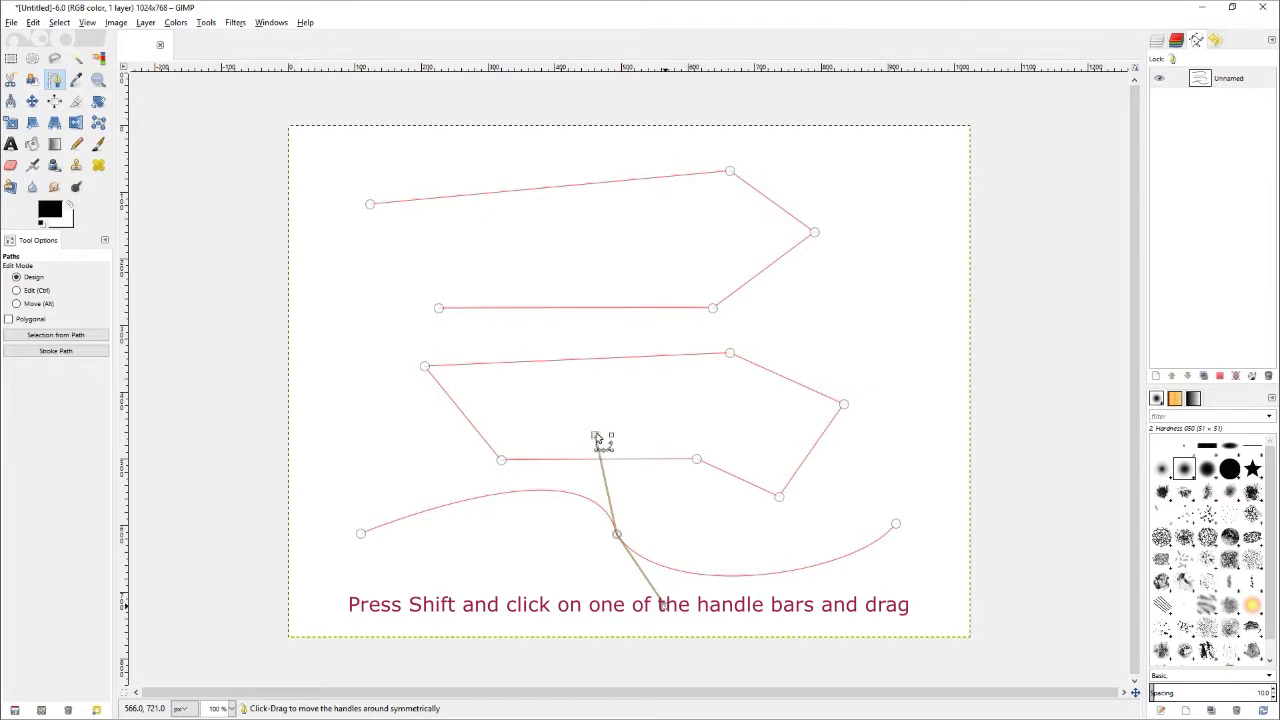
left_click_drag(595, 438, 550, 425)
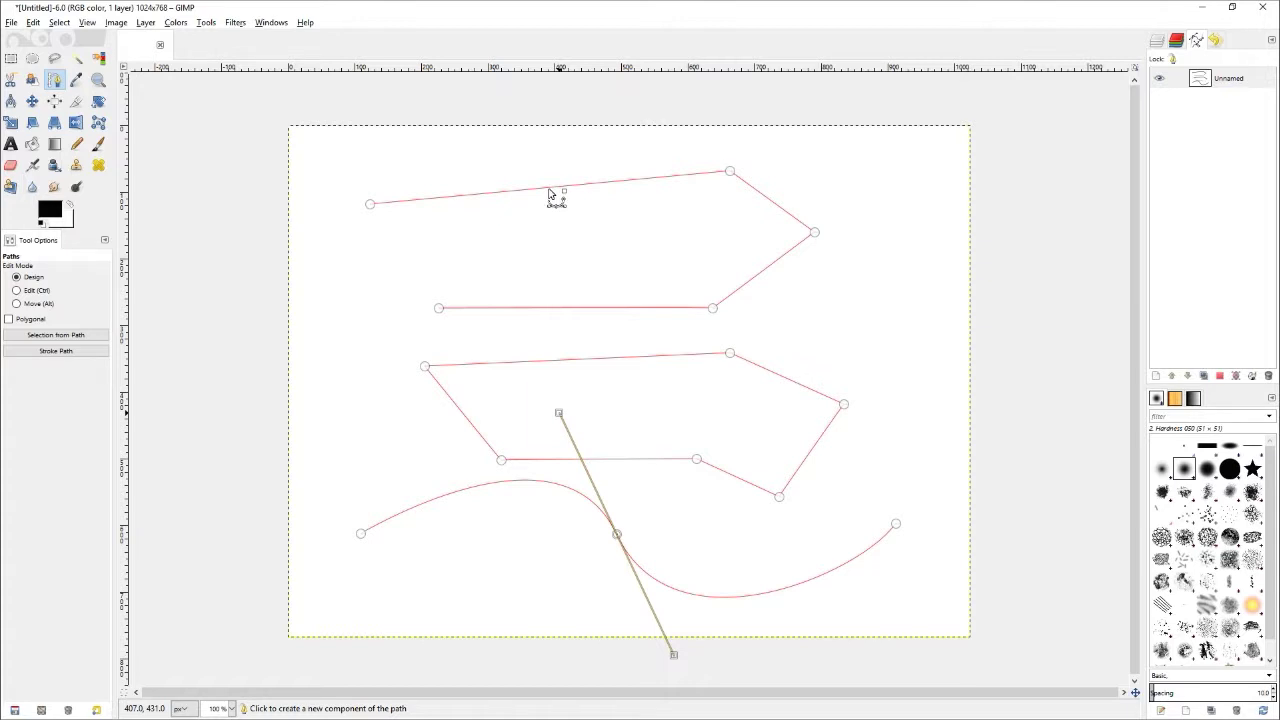
left_click_drag(549, 195, 572, 248)
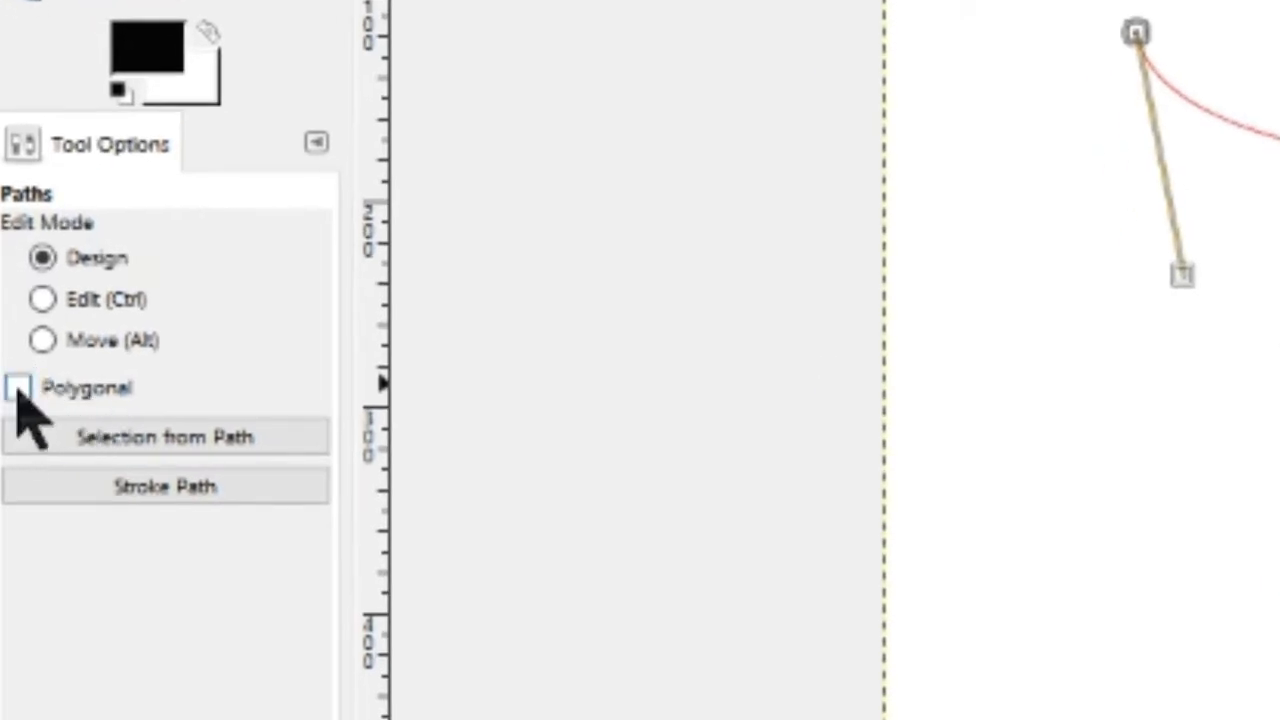
Enable Polygonal mode and draw a three-anchor L-shaped stroke at the upper right, adjusting its end
left_click(17, 389)
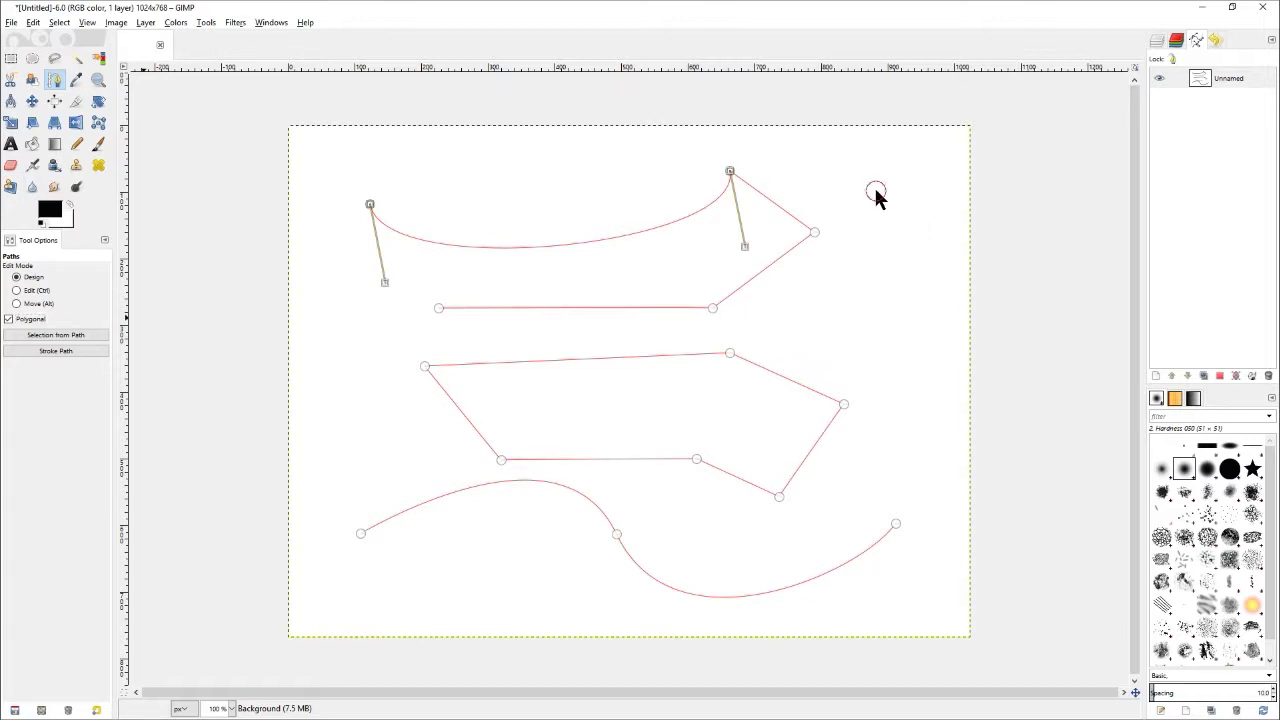
left_click(876, 190)
left_click(872, 292)
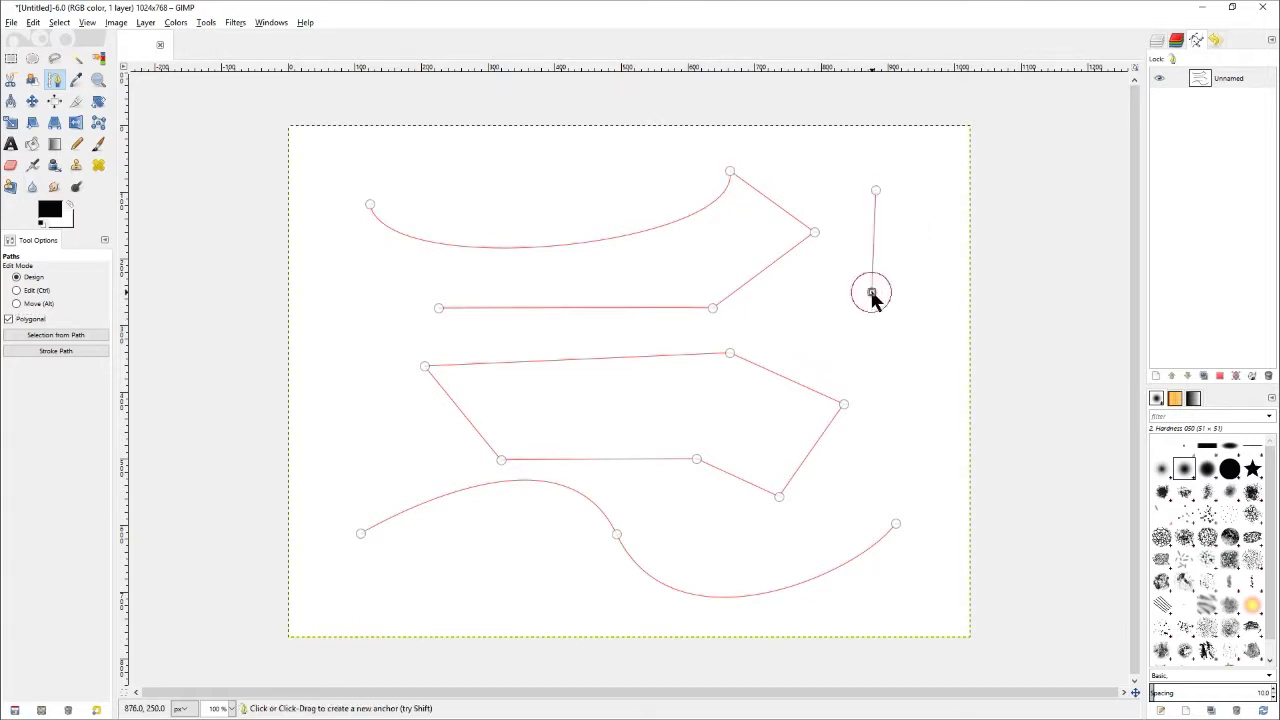
left_click(942, 290)
mouse_move(942, 290)
left_mouse_down()
mouse_move(943, 325)
mouse_move(947, 295)
left_mouse_up()
left_click_drag(946, 293, 940, 356)
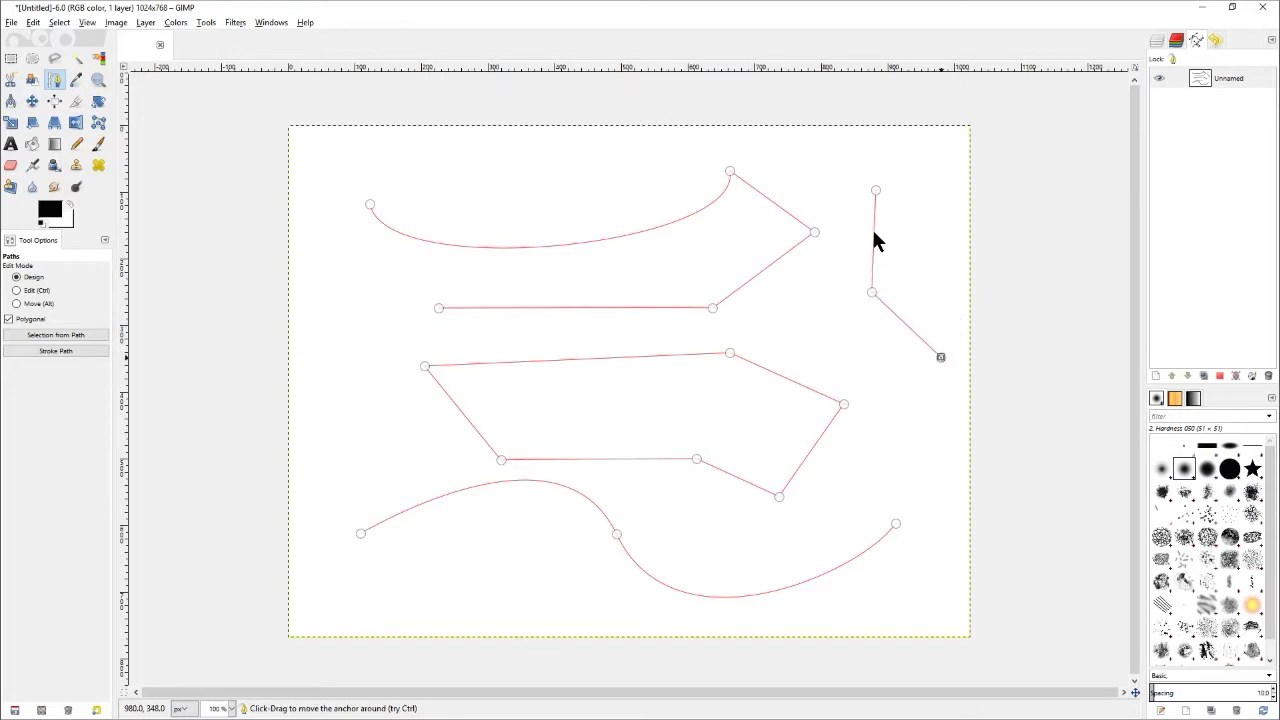
left_click_drag(873, 240, 874, 268)
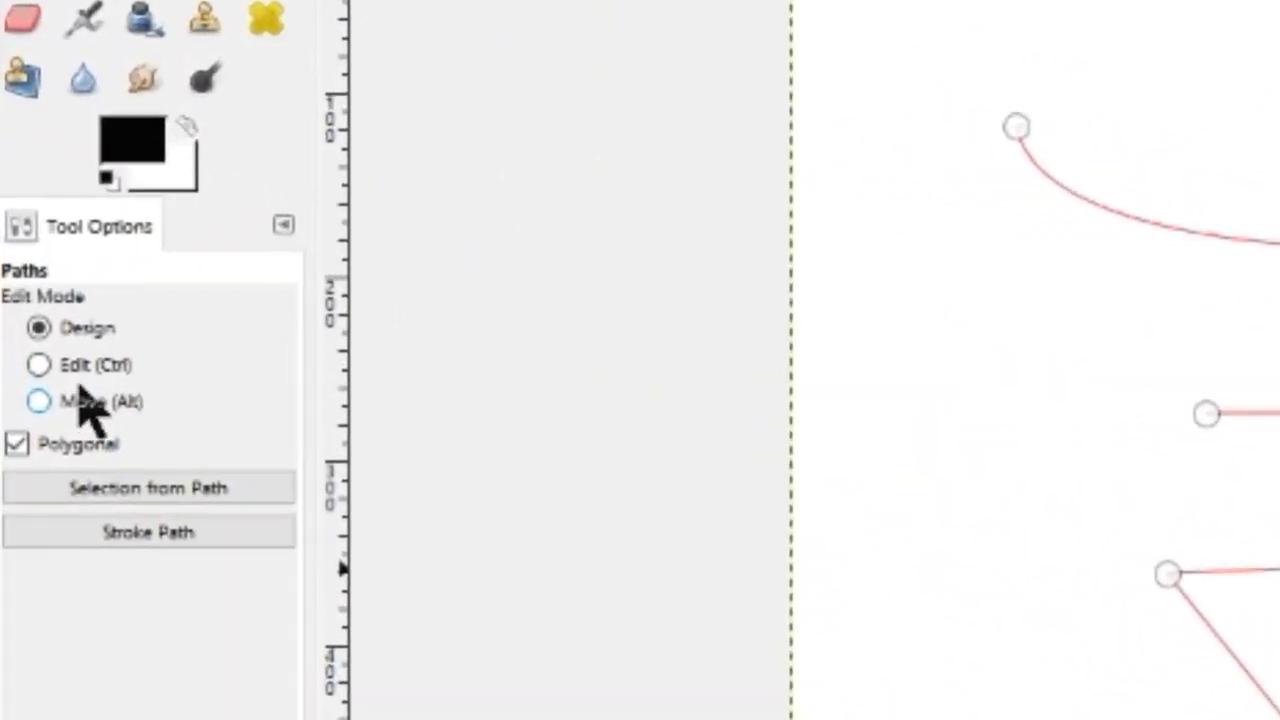
In Edit mode, nudge the arrow tip inward and insert a raised peak anchor on its bottom edge
left_click(38, 364)
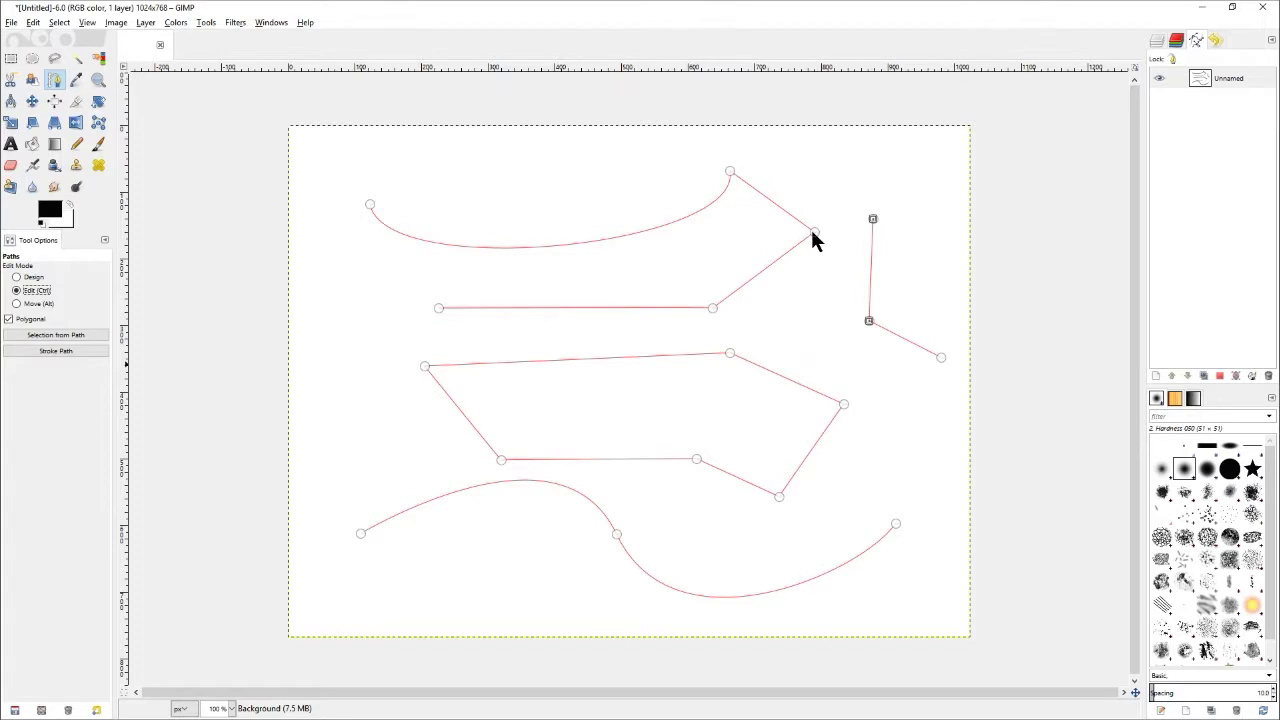
mouse_move(812, 236)
left_mouse_down()
mouse_move(808, 282)
mouse_move(806, 244)
left_mouse_up()
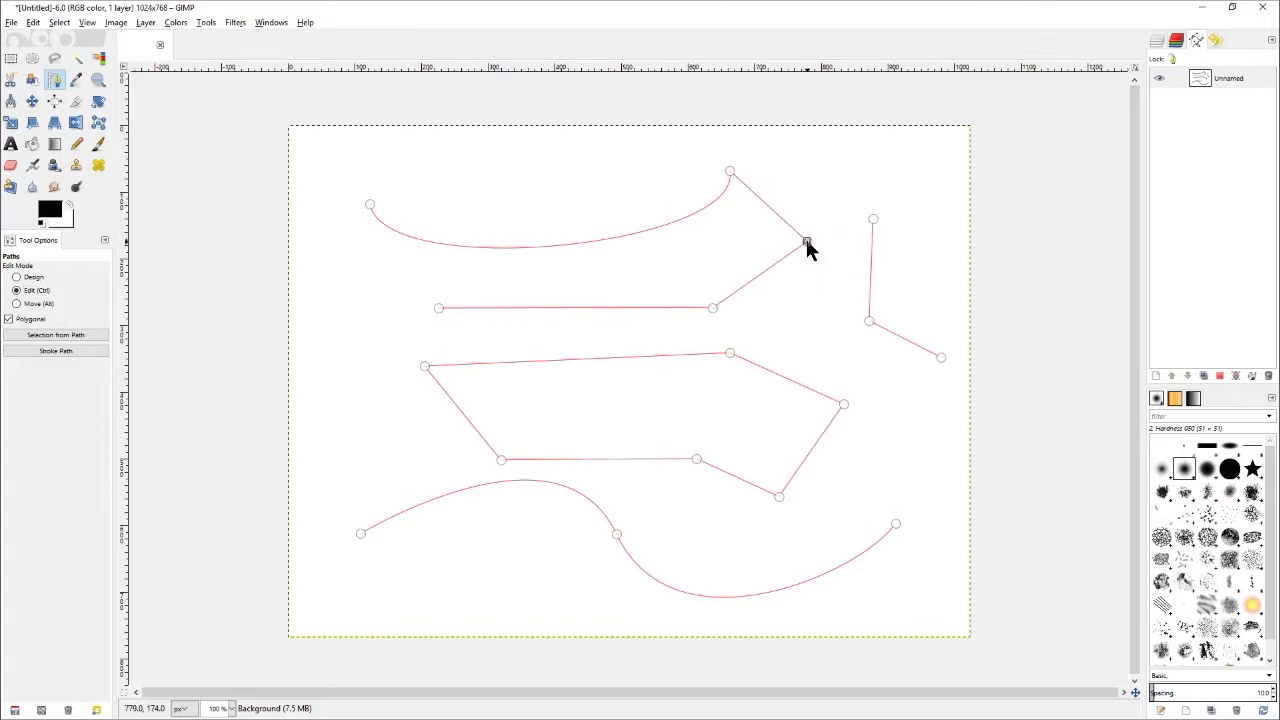
left_click(581, 308)
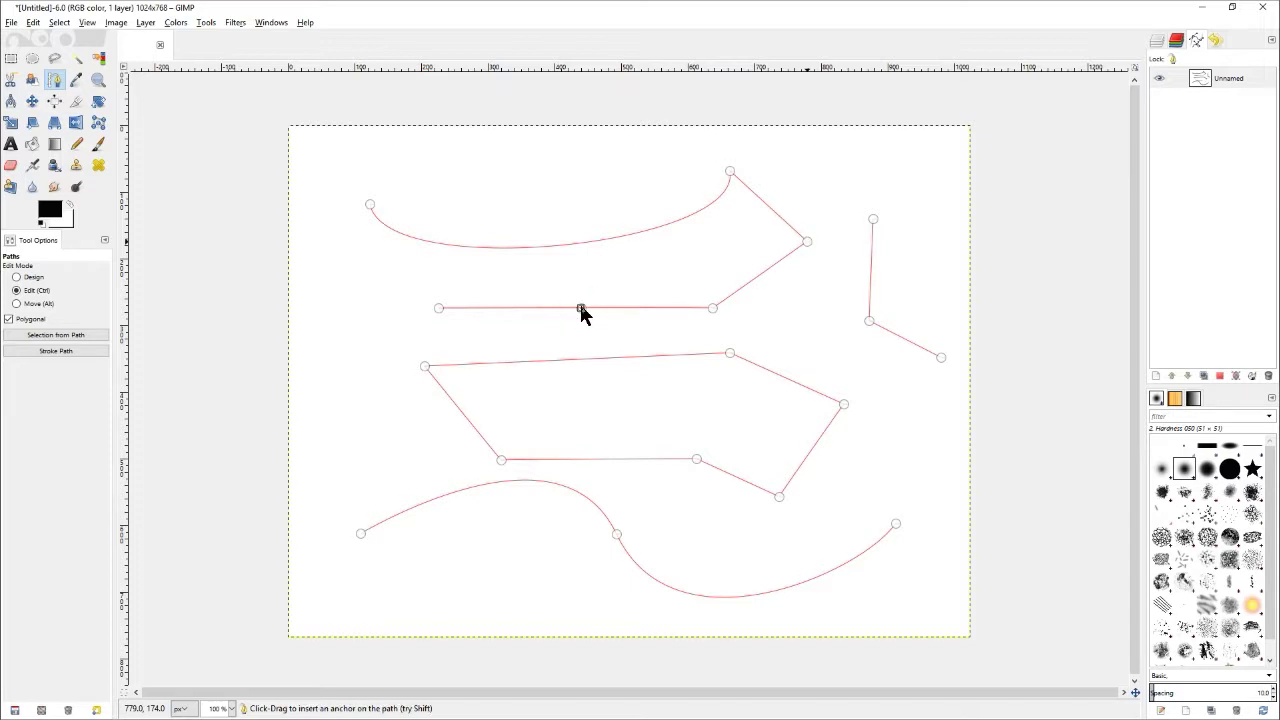
left_click_drag(581, 308, 583, 277)
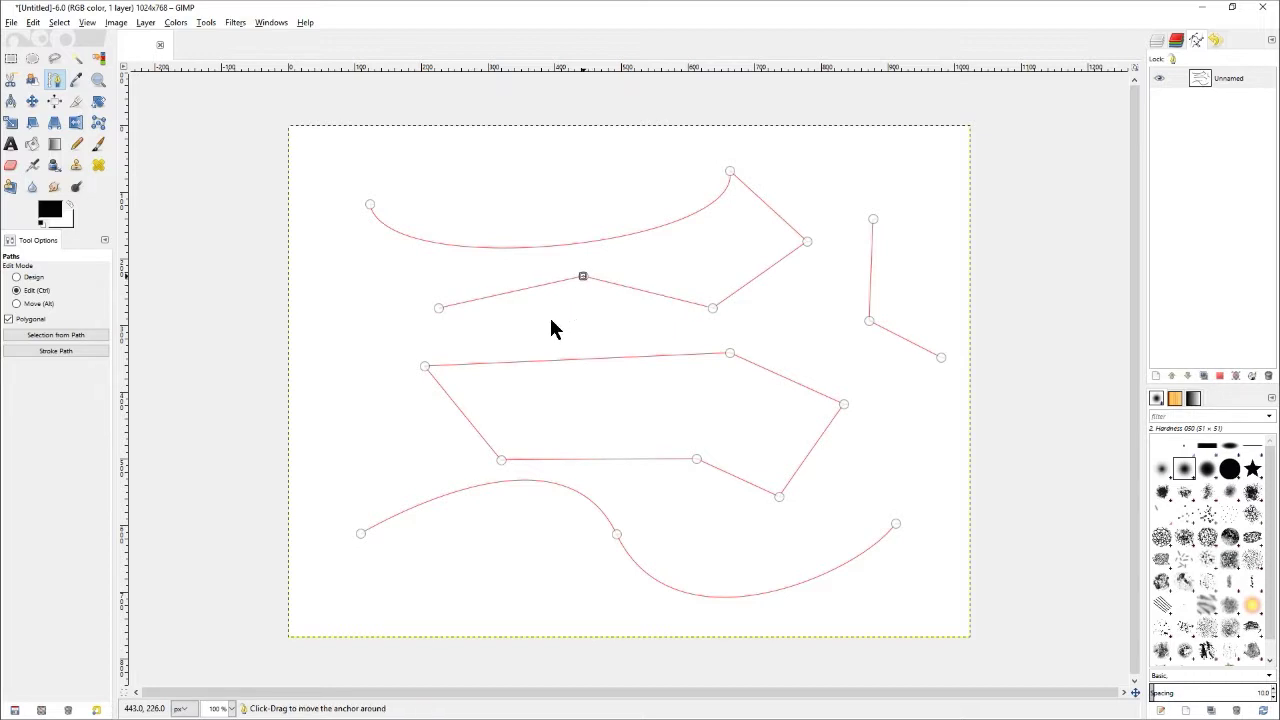
Re-enable curves, bend the arrow's tip edge, arch the polygon's top edge, then nudge all paths left
left_click(9, 319)
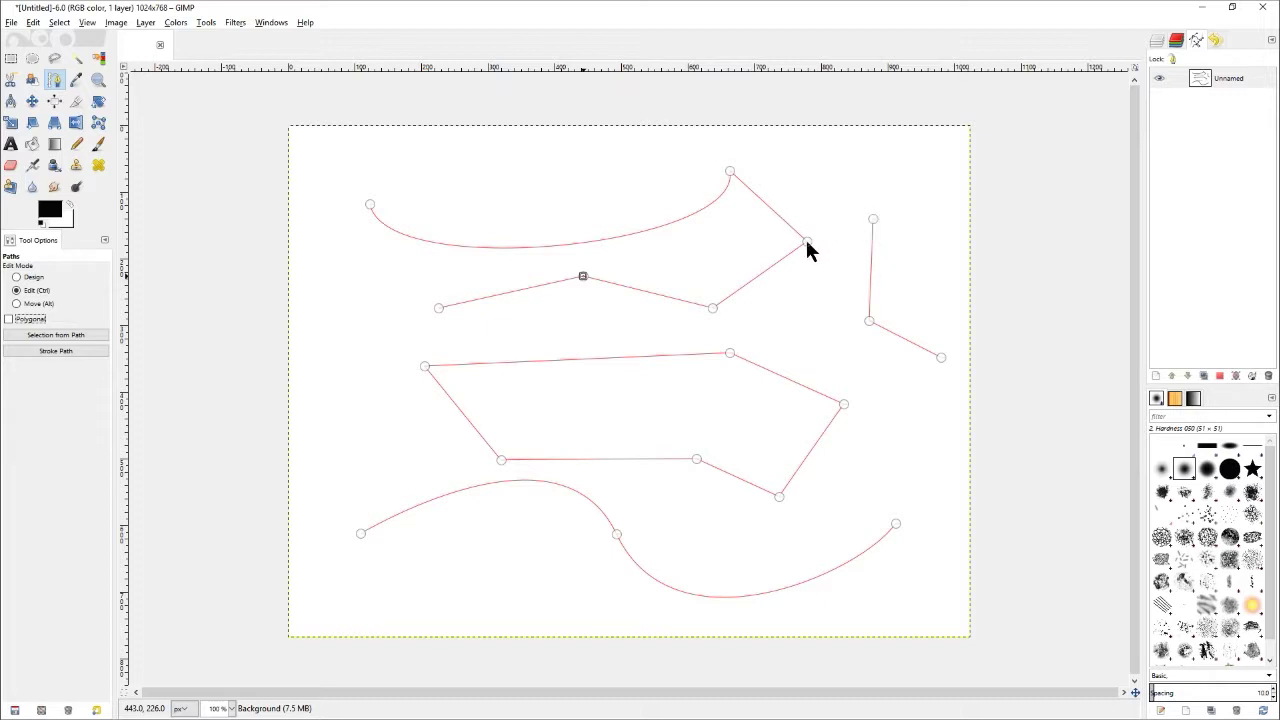
left_click_drag(806, 238, 867, 163)
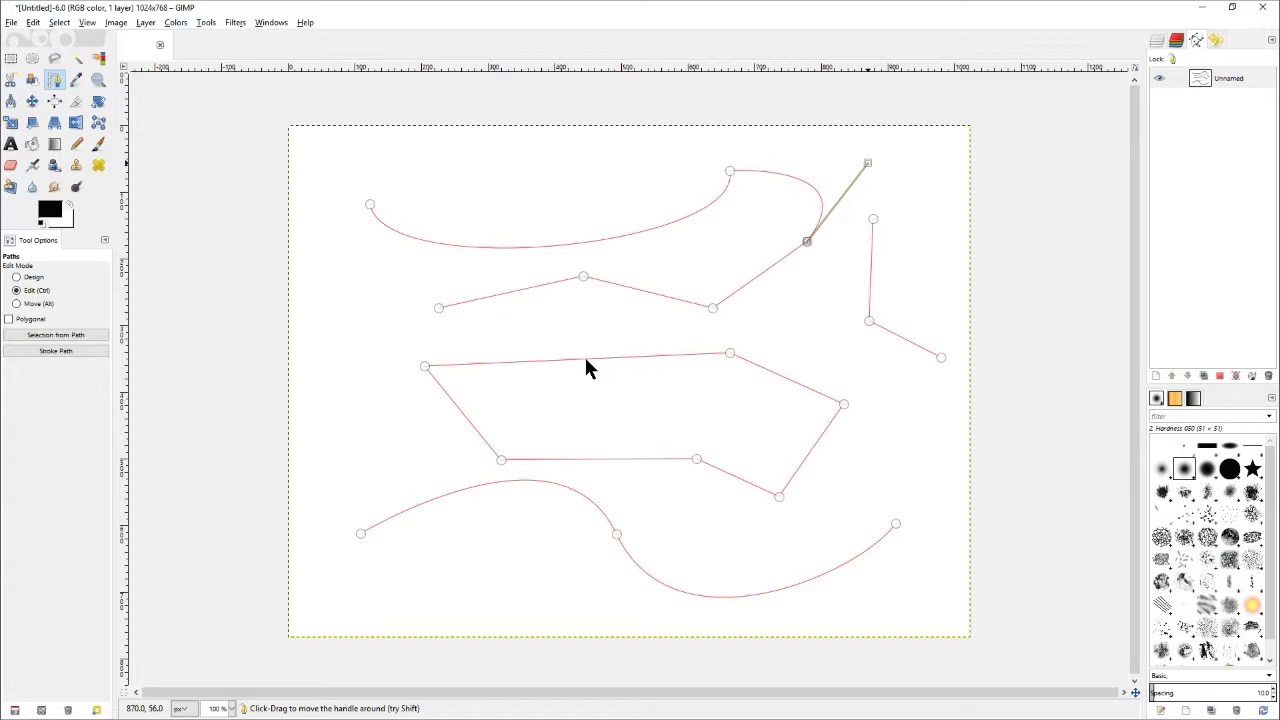
left_click_drag(586, 359, 583, 327)
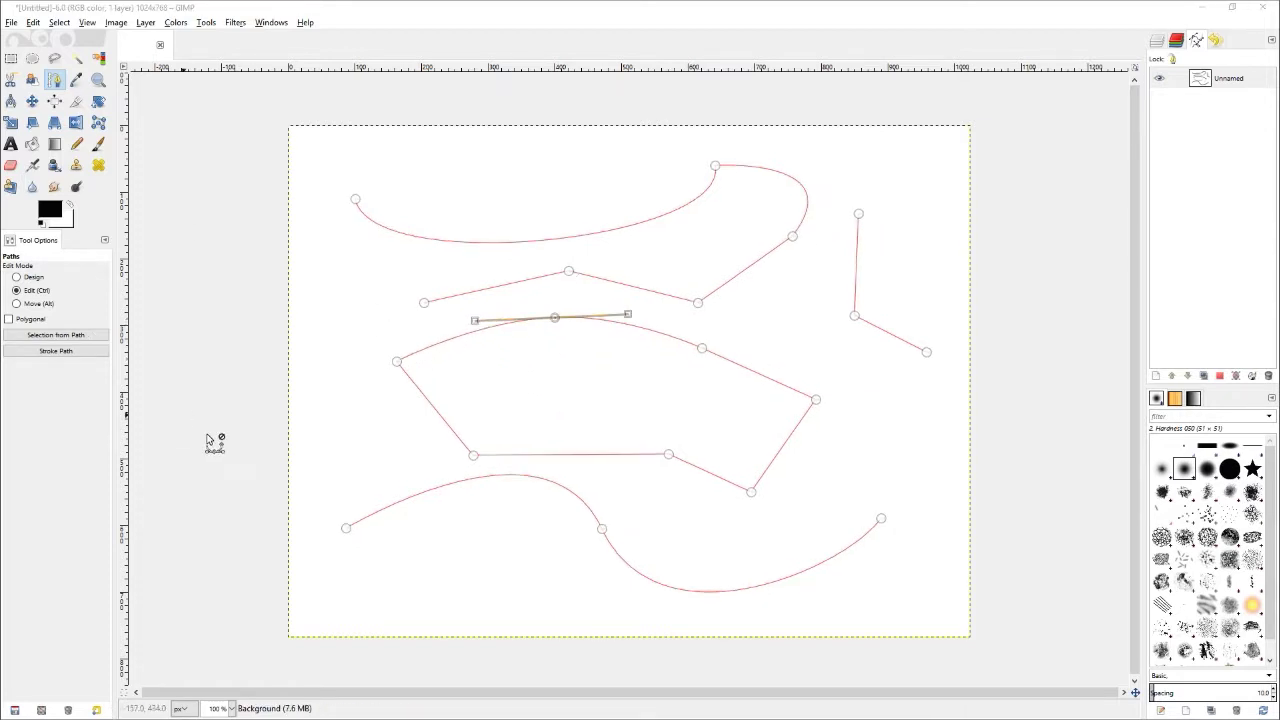
left_click_drag(214, 443, 193, 449)
left_click_drag(784, 344, 783, 339)
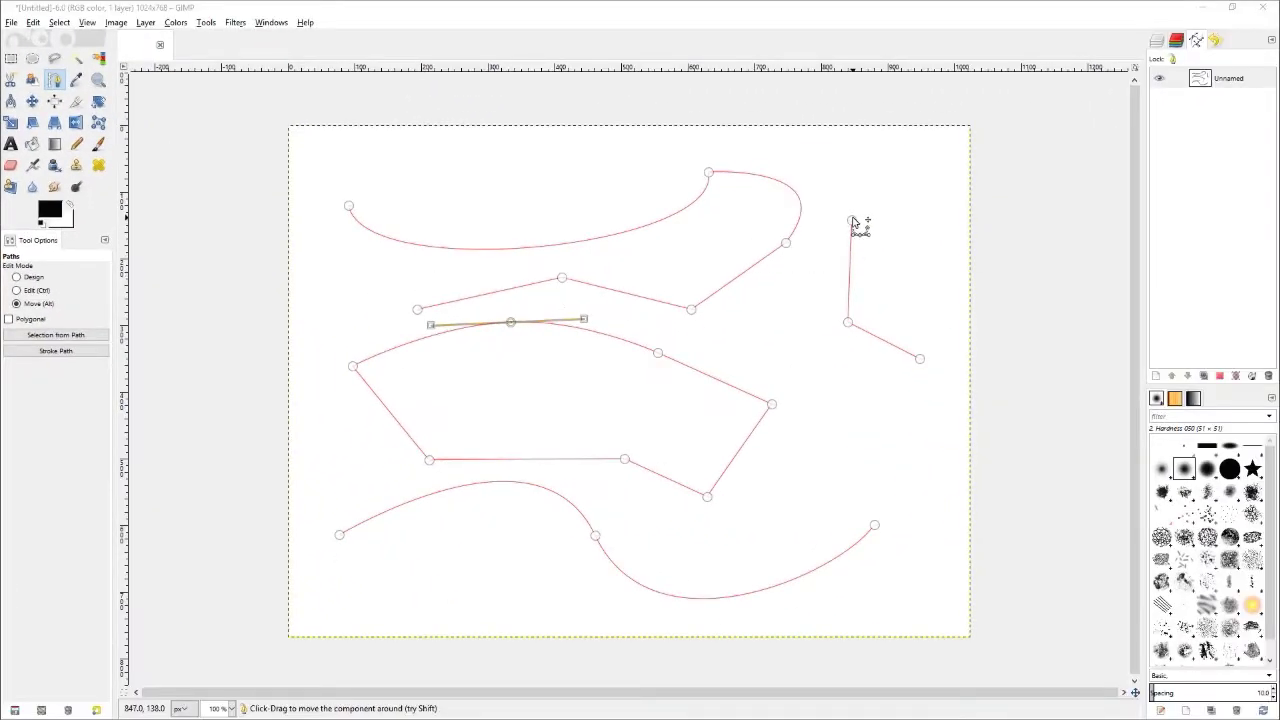
Drop the right-hand L-shaped path lower, then raise all paths together a few pixels
mouse_move(856, 224)
left_mouse_down()
mouse_move(886, 215)
mouse_move(857, 223)
left_mouse_up()
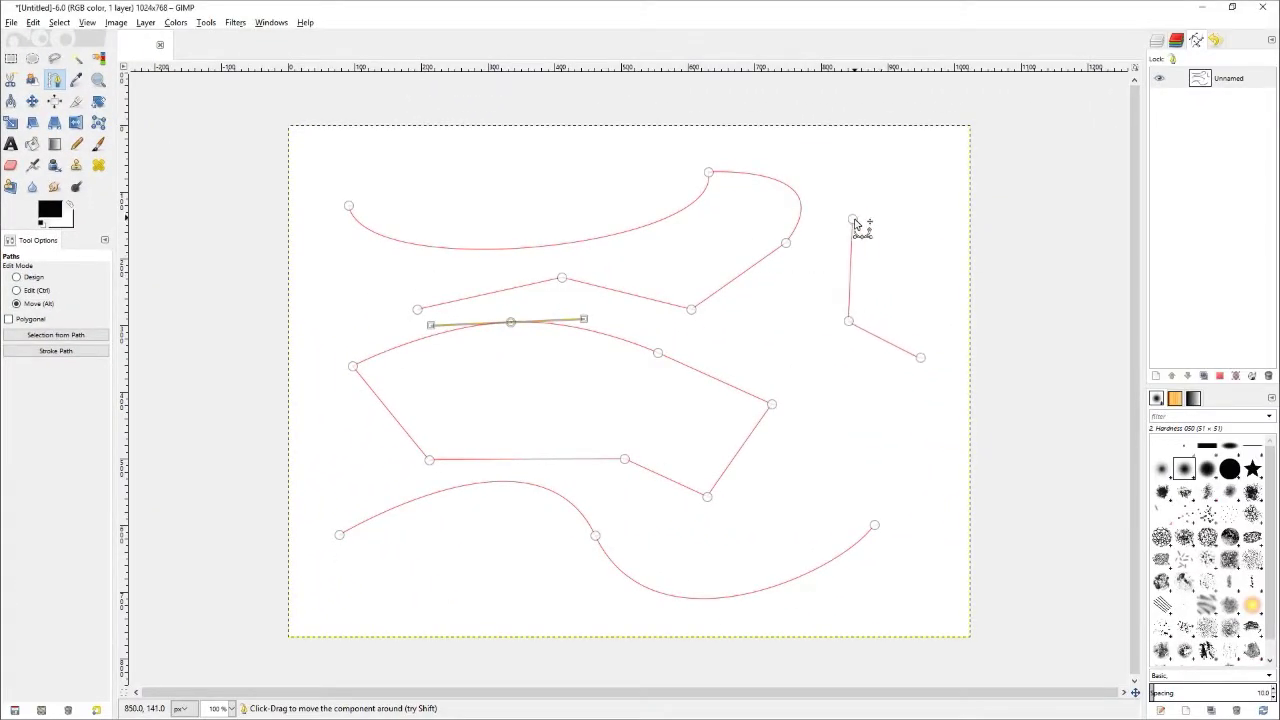
left_click_drag(850, 278, 838, 308)
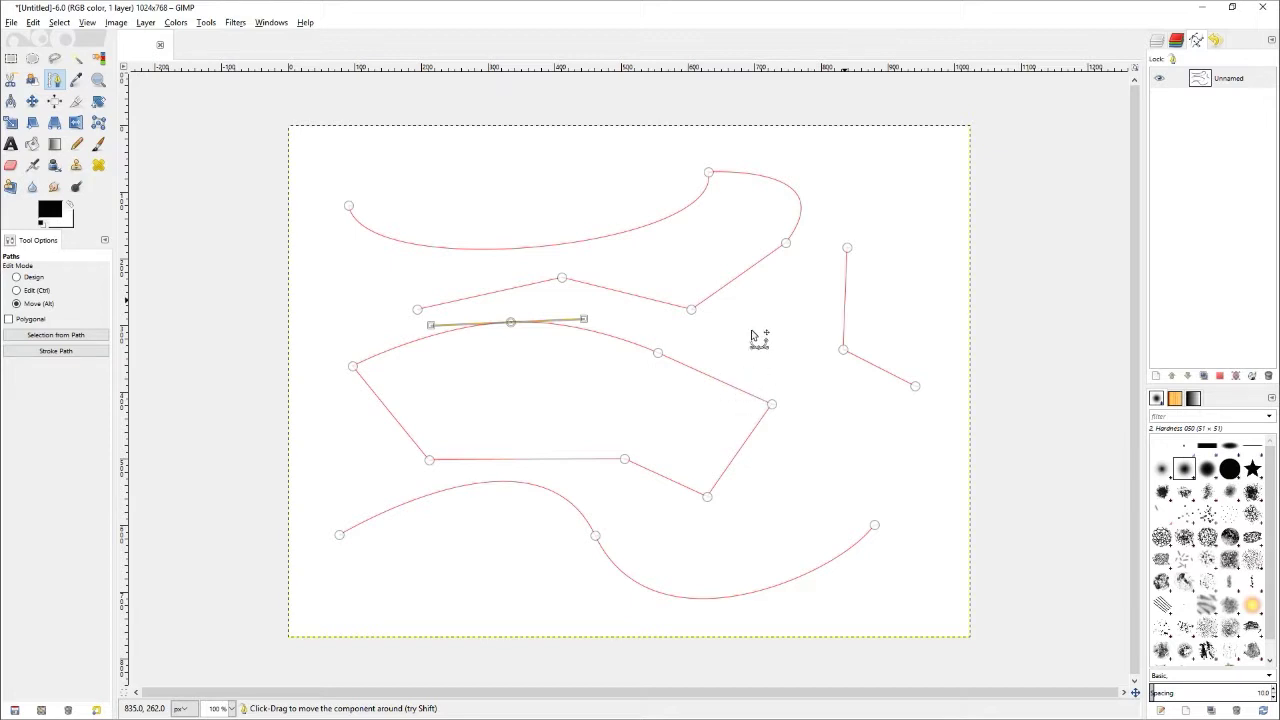
mouse_move(752, 334)
left_mouse_down()
mouse_move(794, 346)
mouse_move(766, 303)
mouse_move(750, 330)
left_mouse_up()
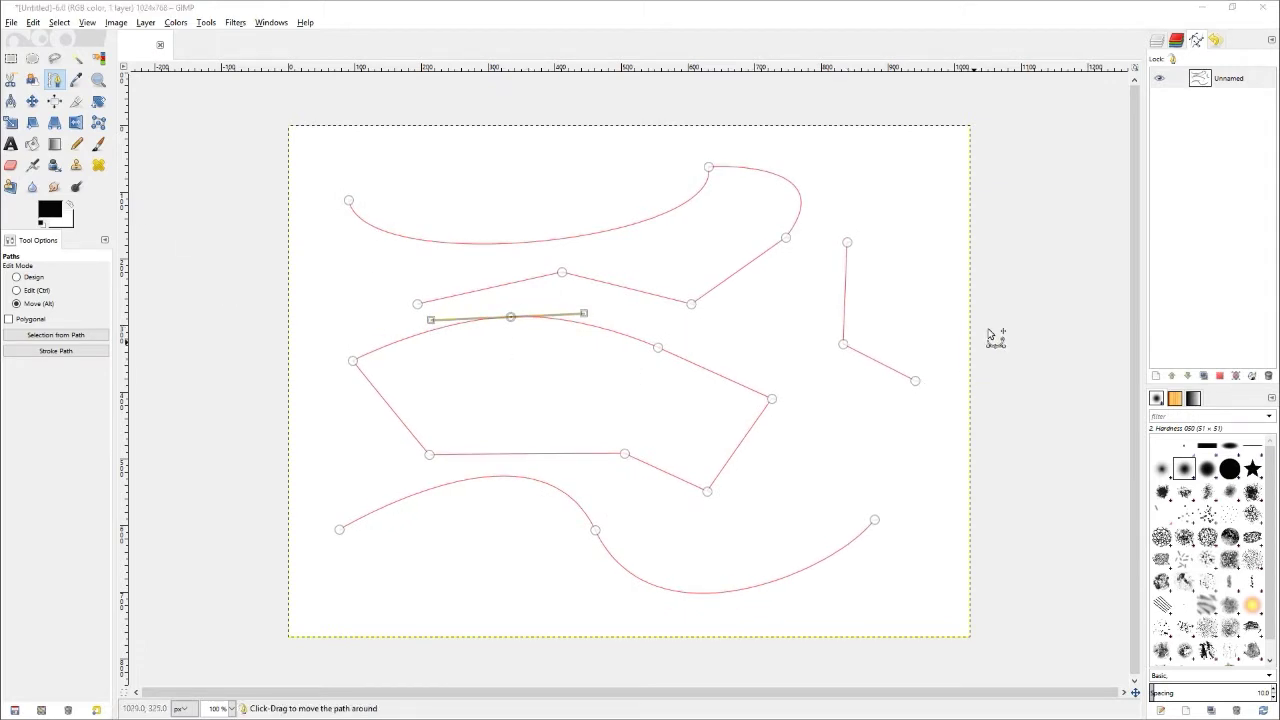
Export the Unnamed path as SVG, then reopen its context menu to look at Import Path
right_click(1222, 79)
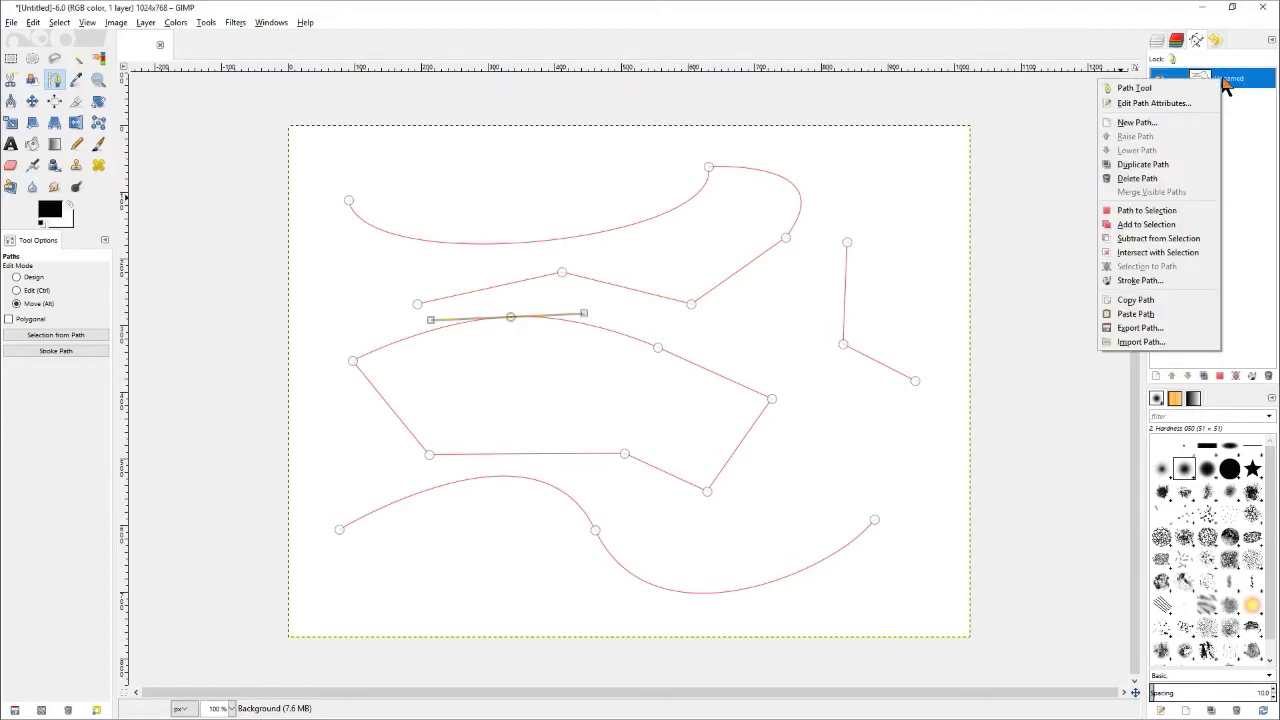
left_click(1172, 322)
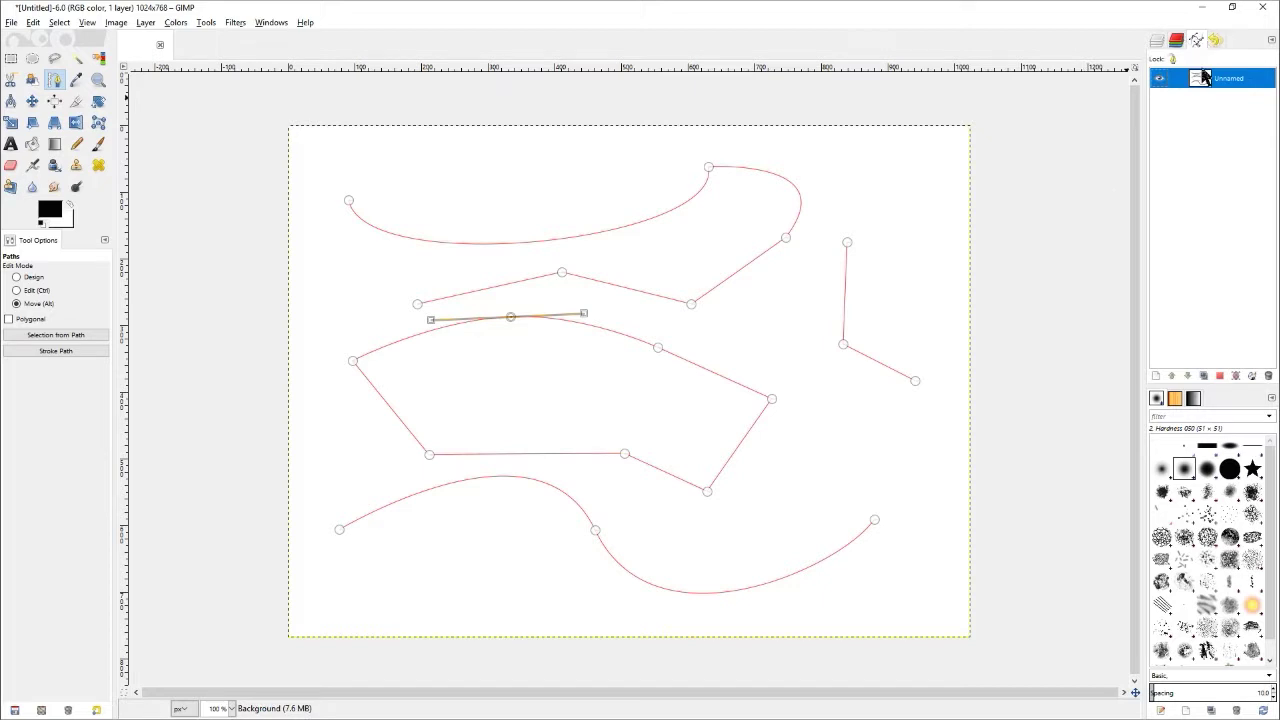
right_click(1201, 79)
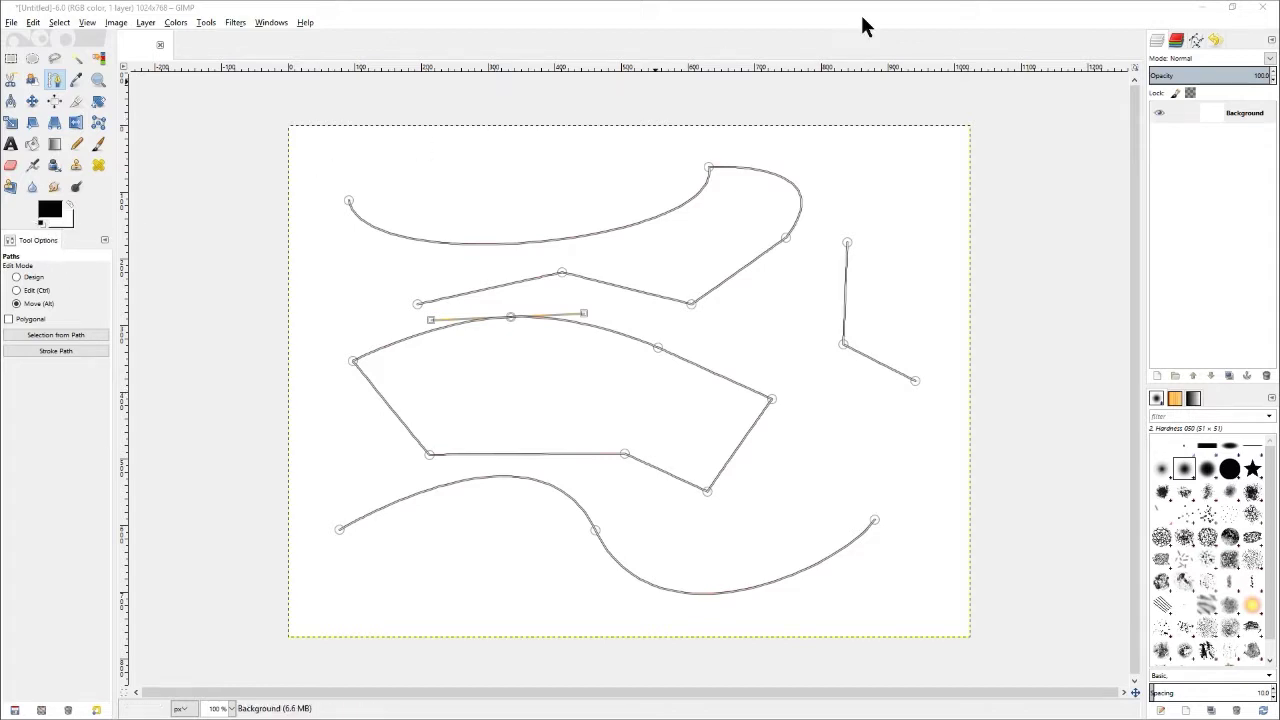
Revert to [ Base Image ] in Undo History and place the first anchor of a new path
left_click(1216, 40)
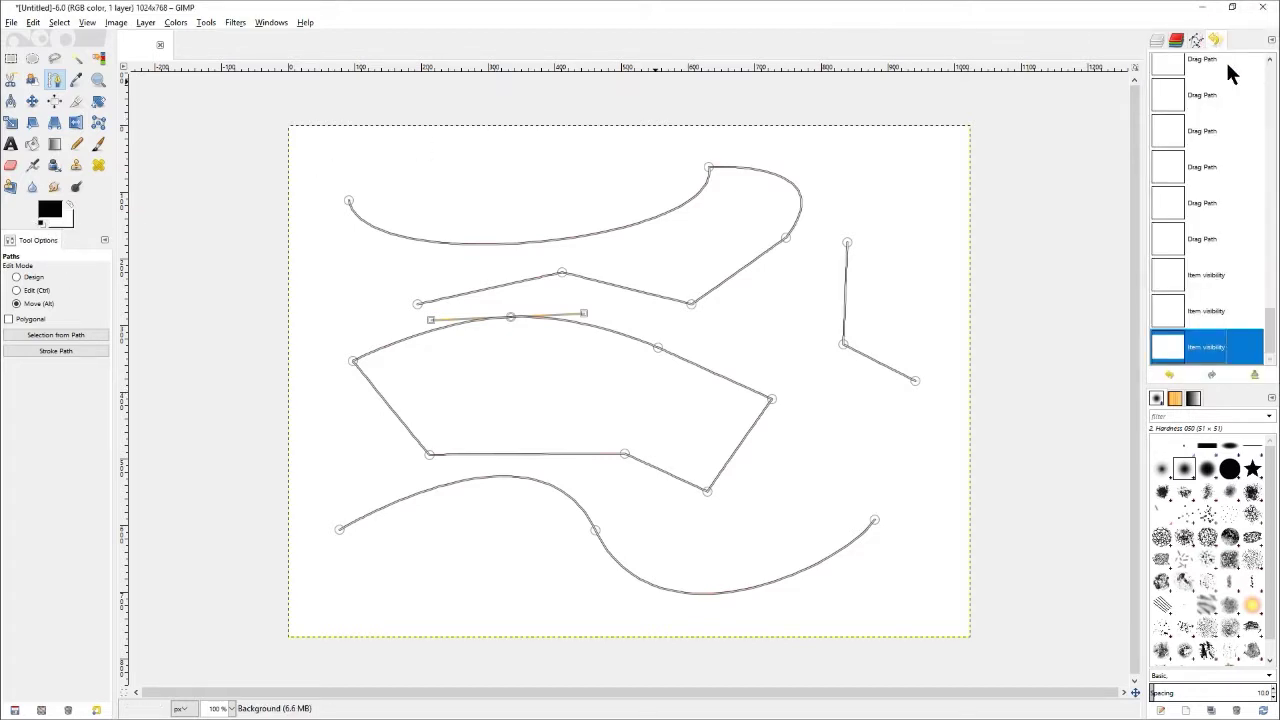
scroll(1274, 78, "up", 10)
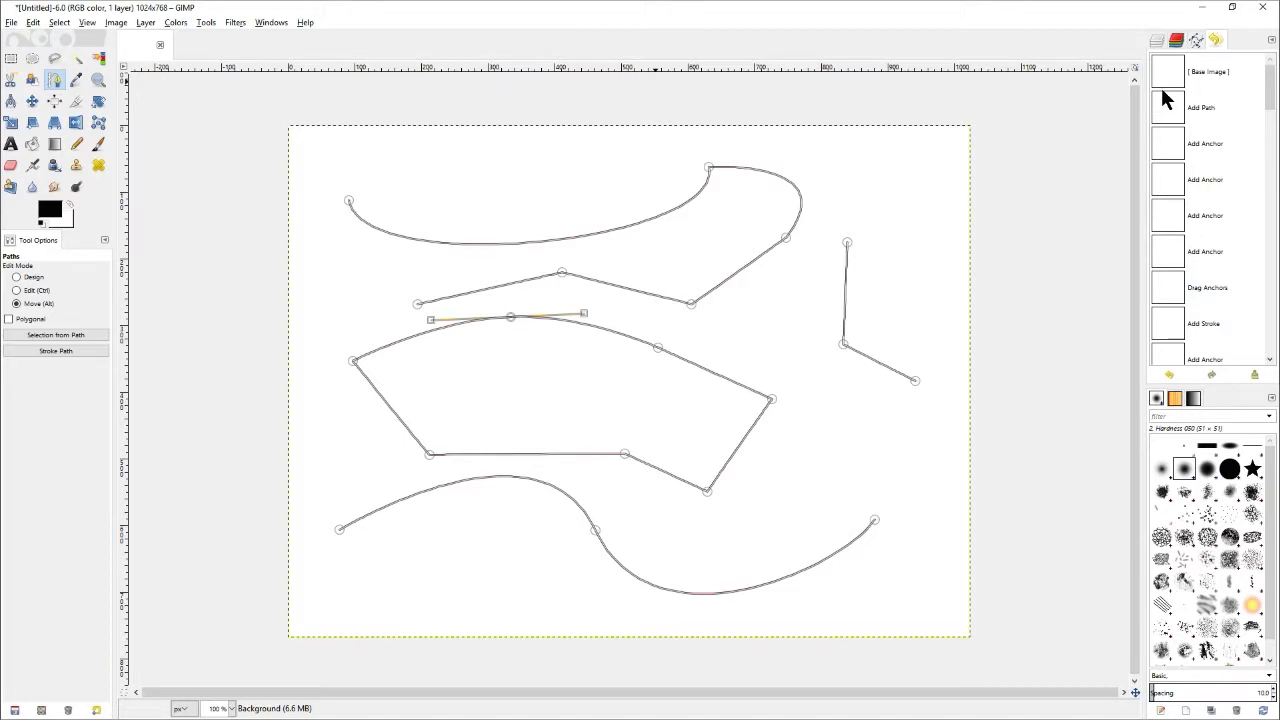
left_click(1170, 74)
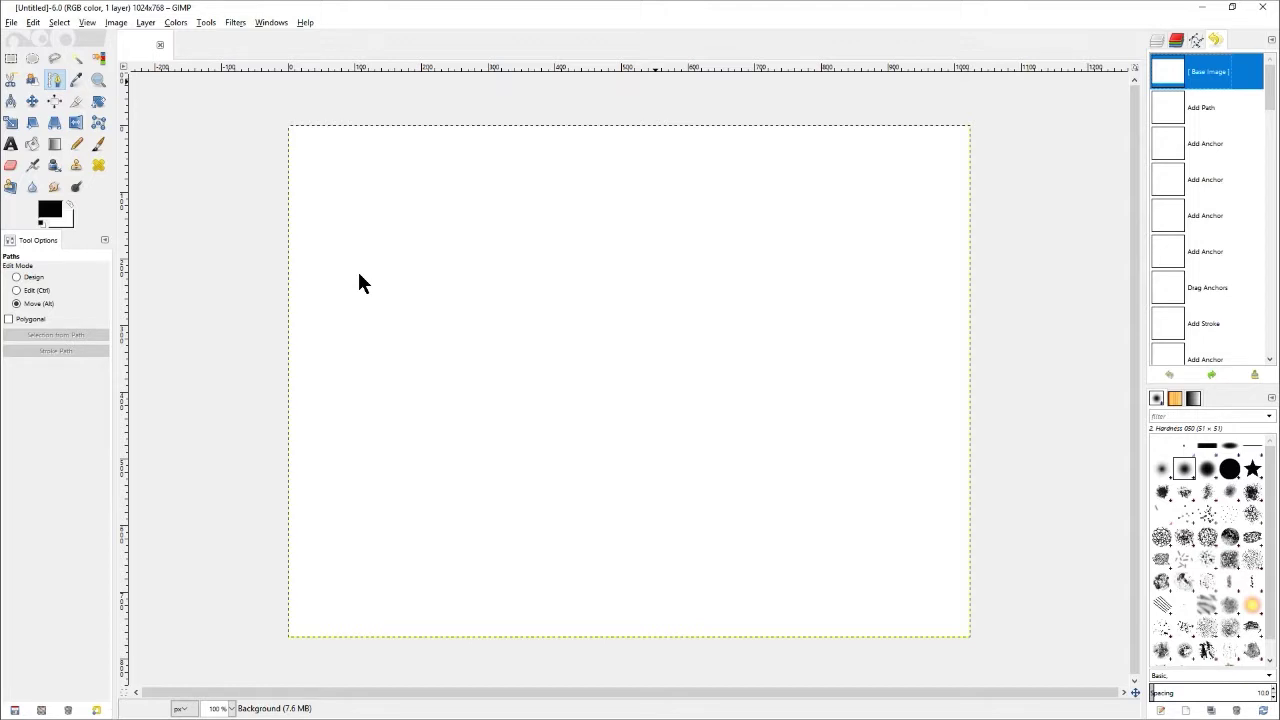
left_click(356, 222)
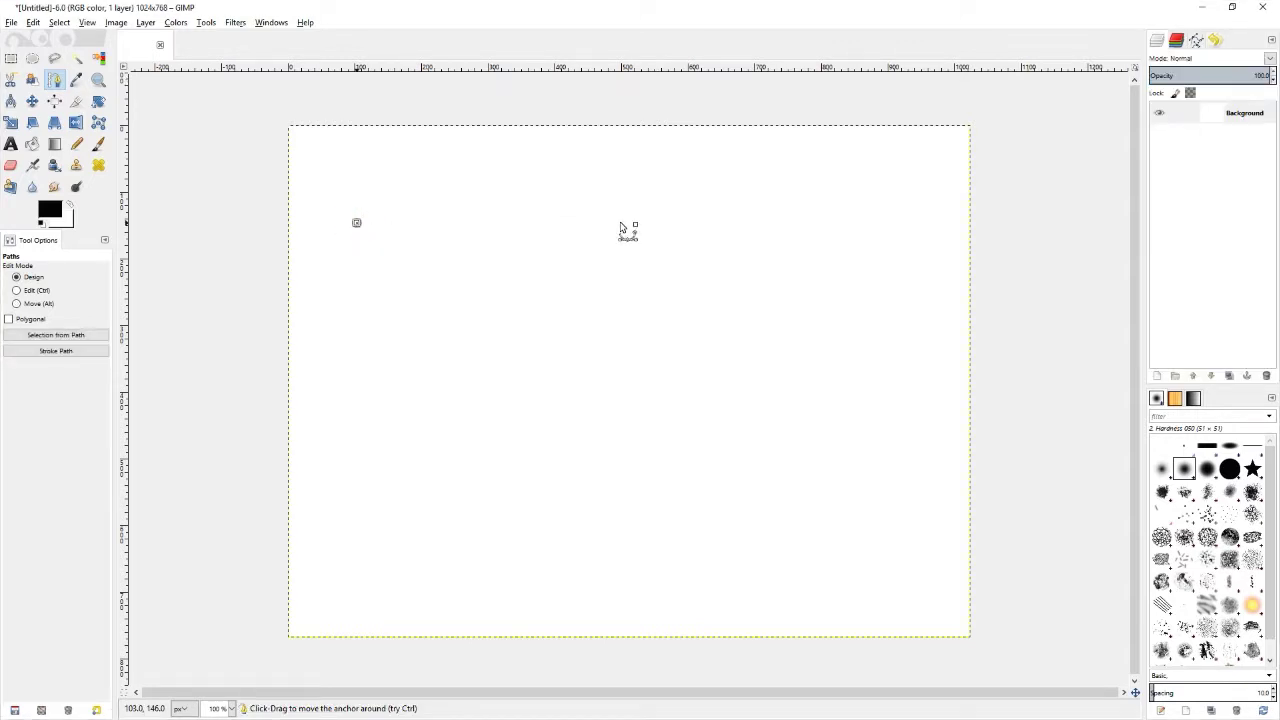
Add five more anchors with curved top and lower-left segments, closing the path on the first anchor
left_click_drag(620, 222, 746, 323)
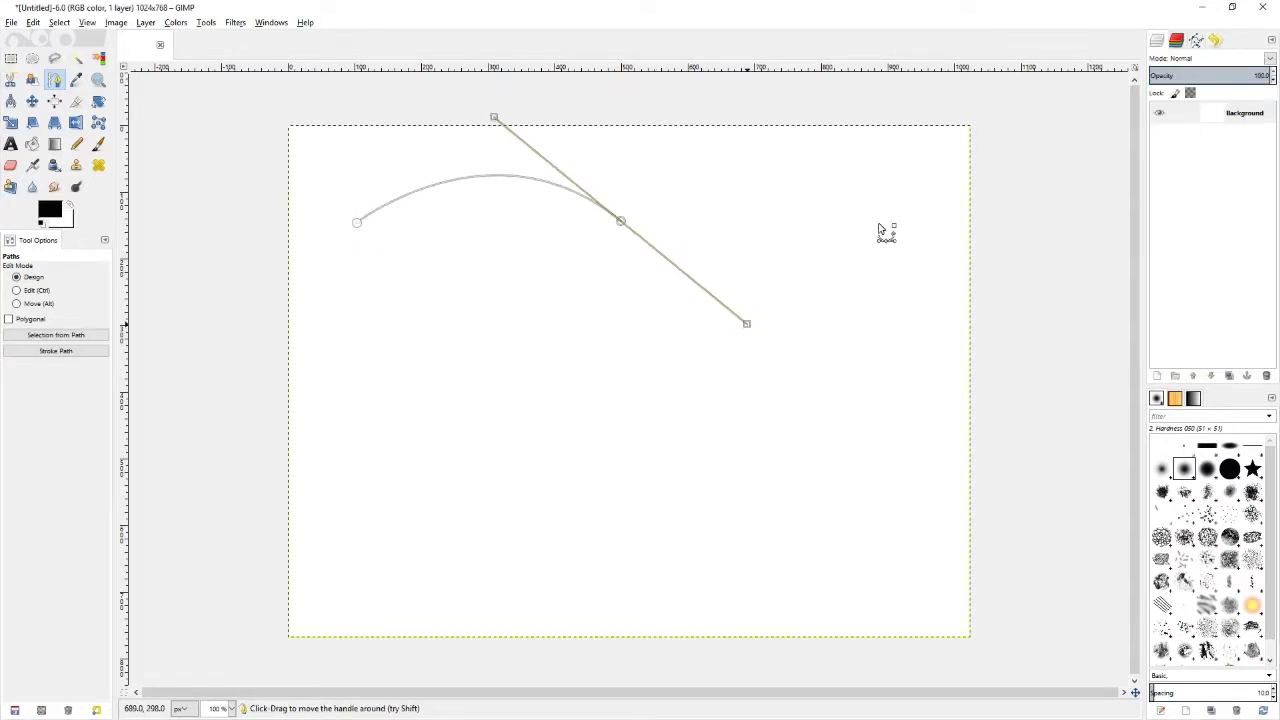
left_click_drag(887, 216, 907, 184)
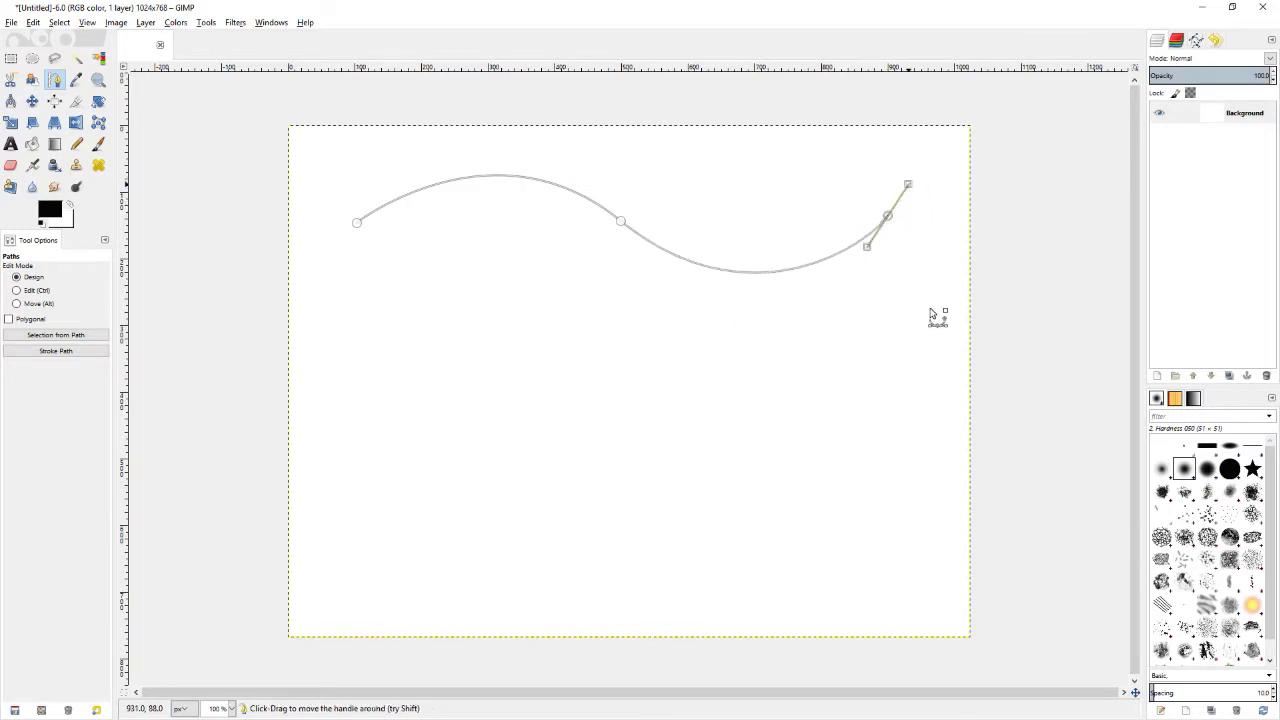
left_click(935, 349)
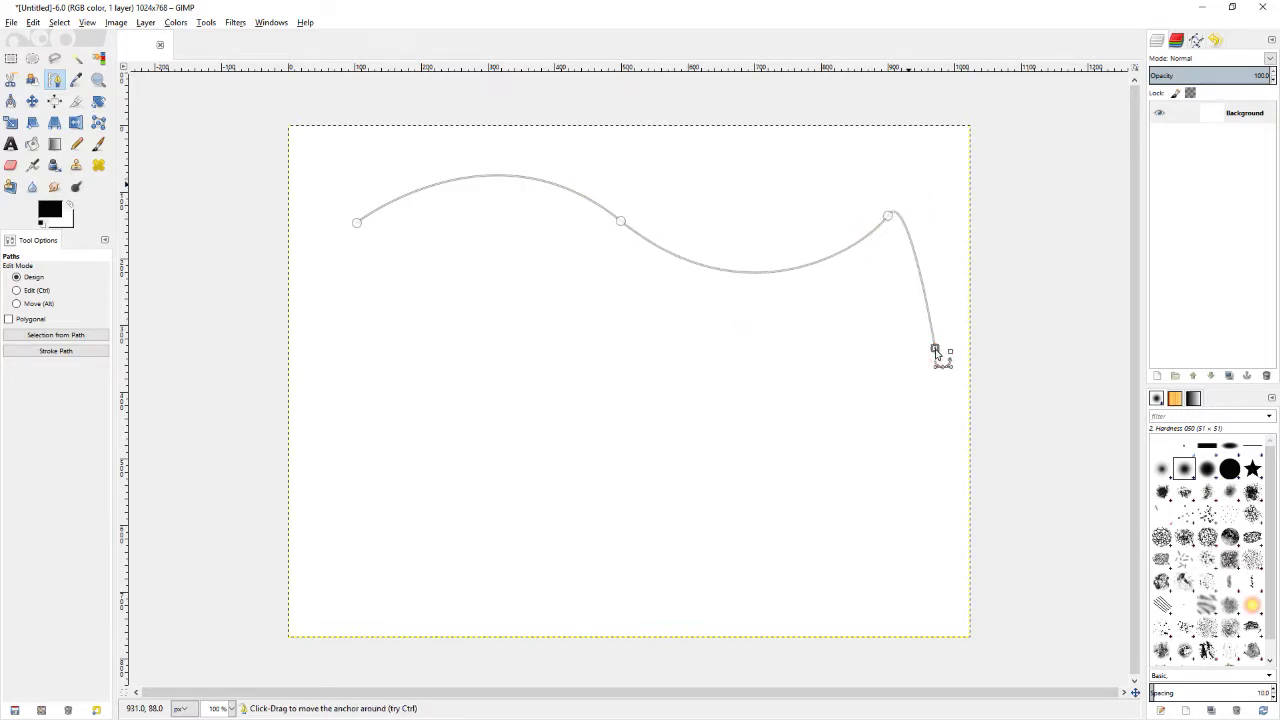
left_click(570, 390)
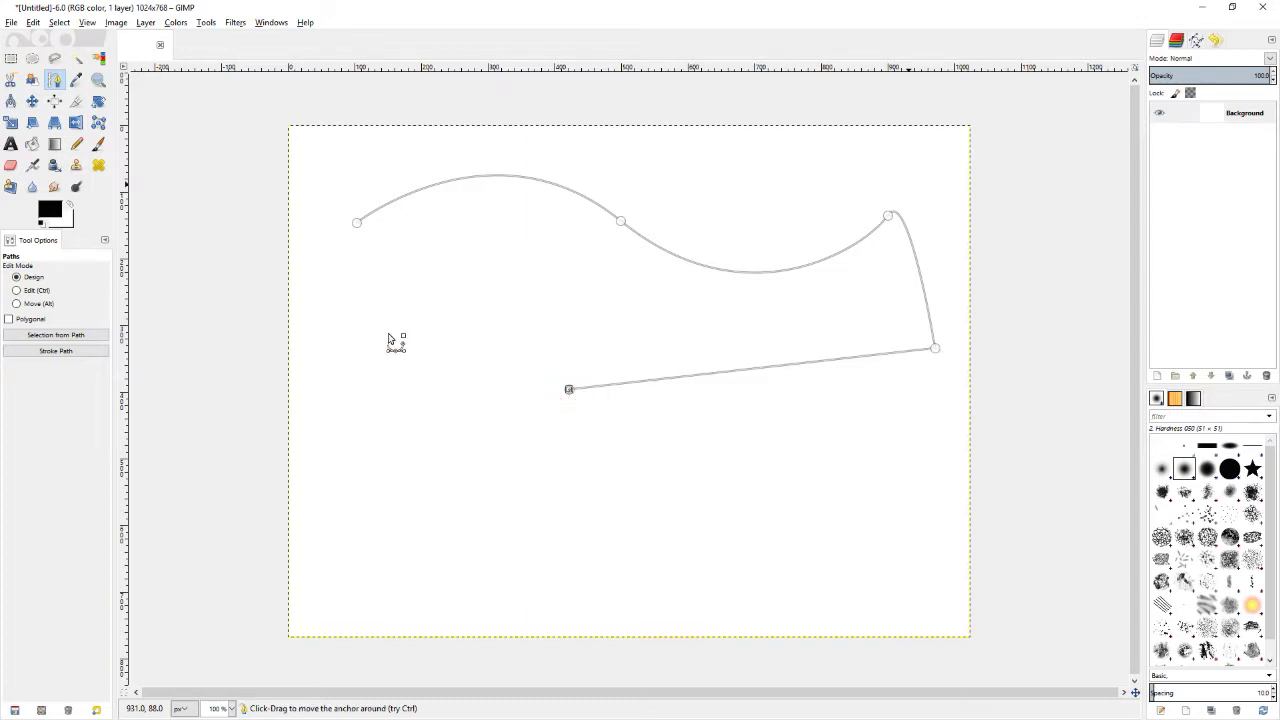
left_click_drag(396, 346, 396, 295)
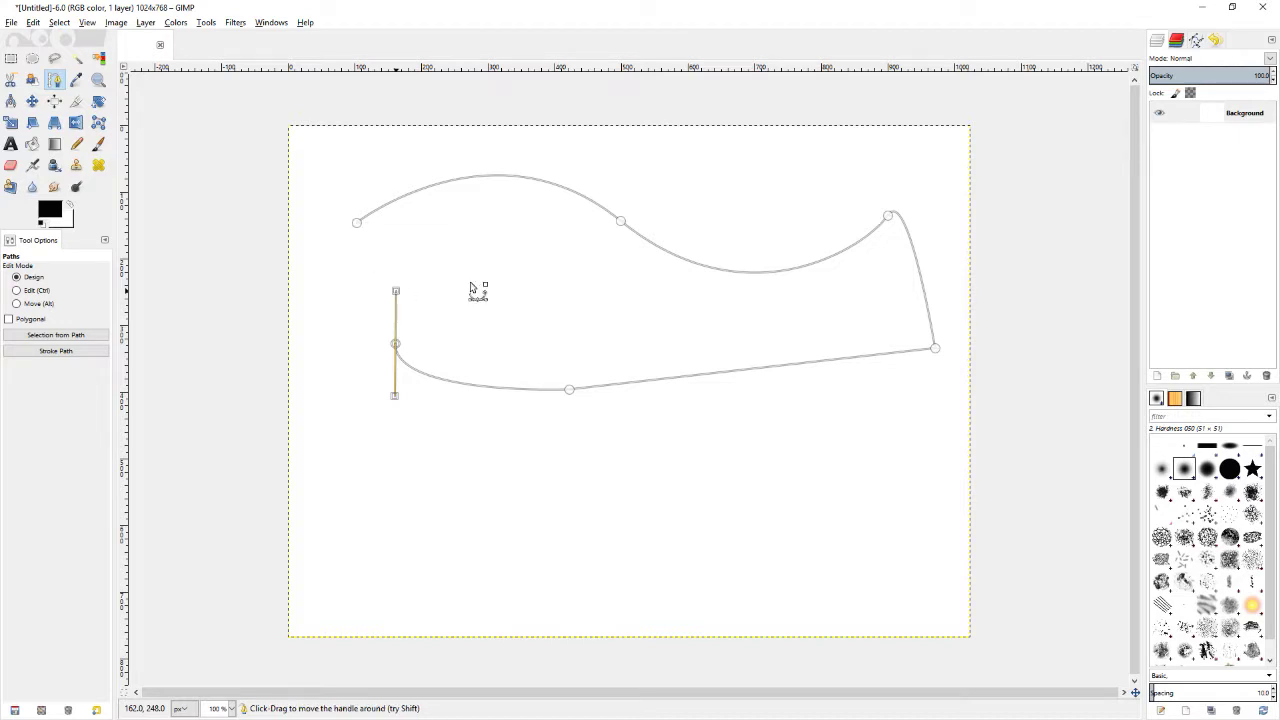
left_click(357, 223, "ctrl")
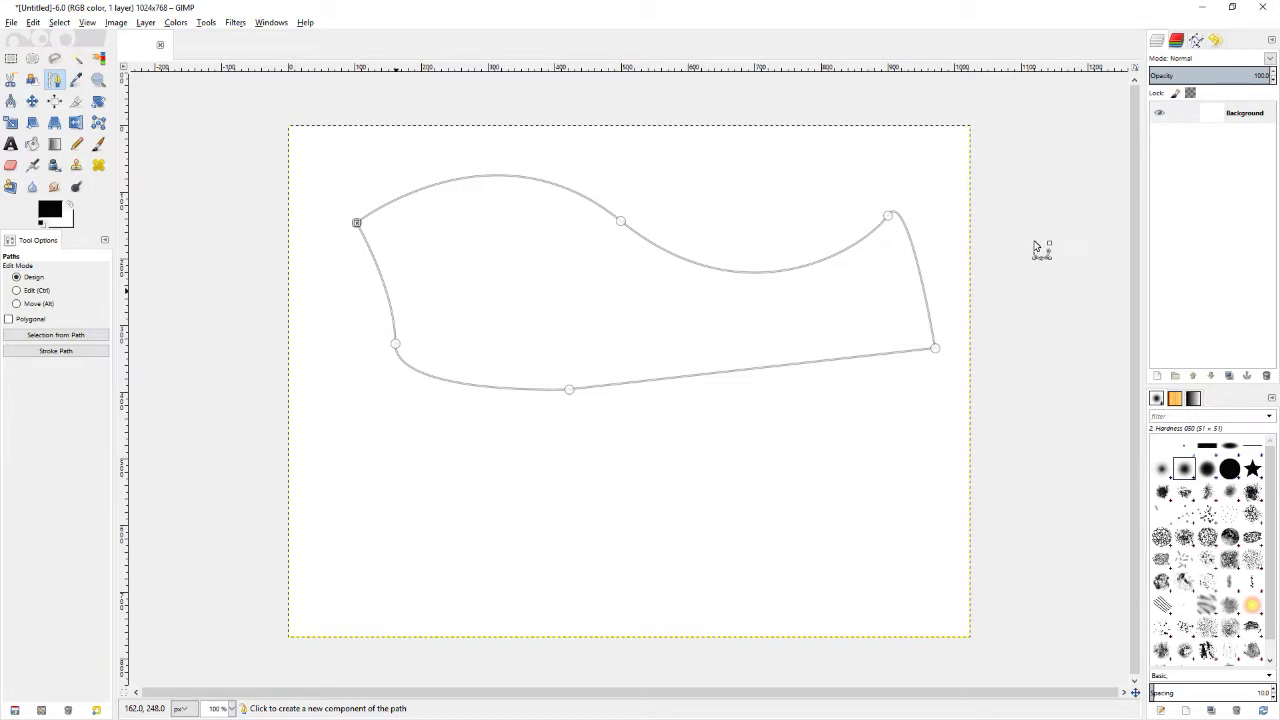
Show the Unnamed path in the Paths list and open its Stroke Path dialog with a solid 6.0 px line
left_click(32, 22)
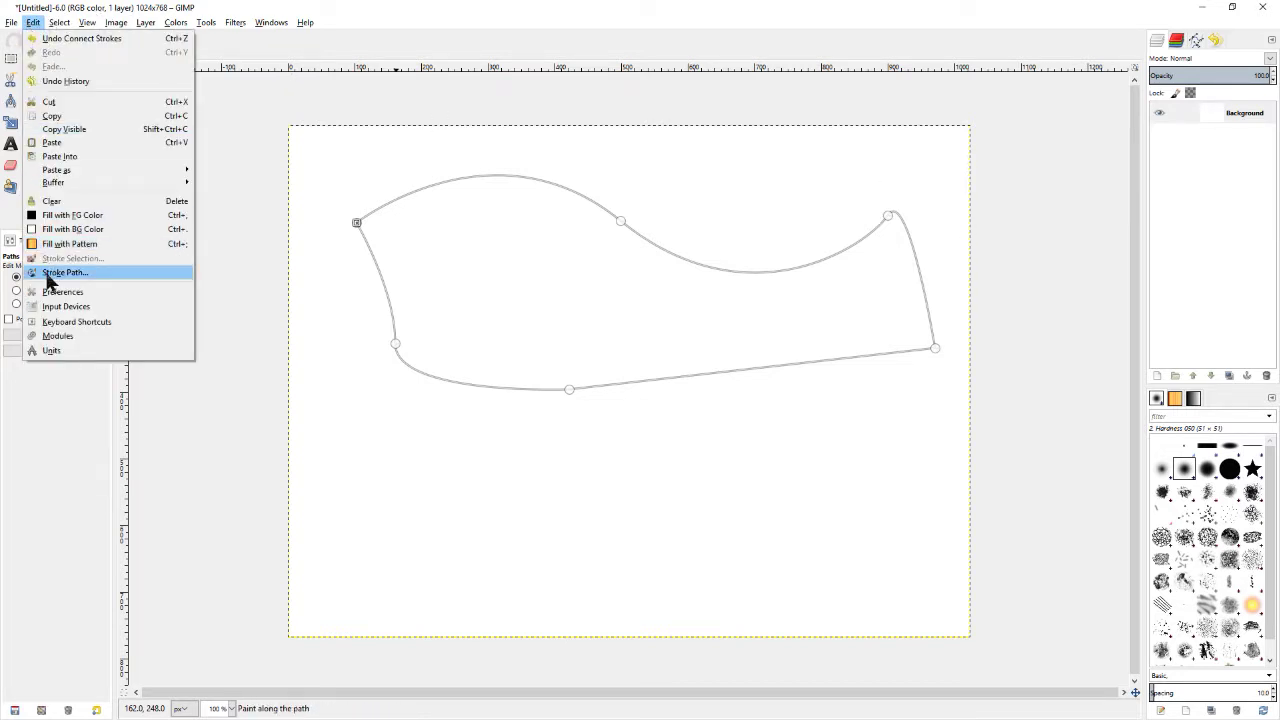
left_click(33, 21)
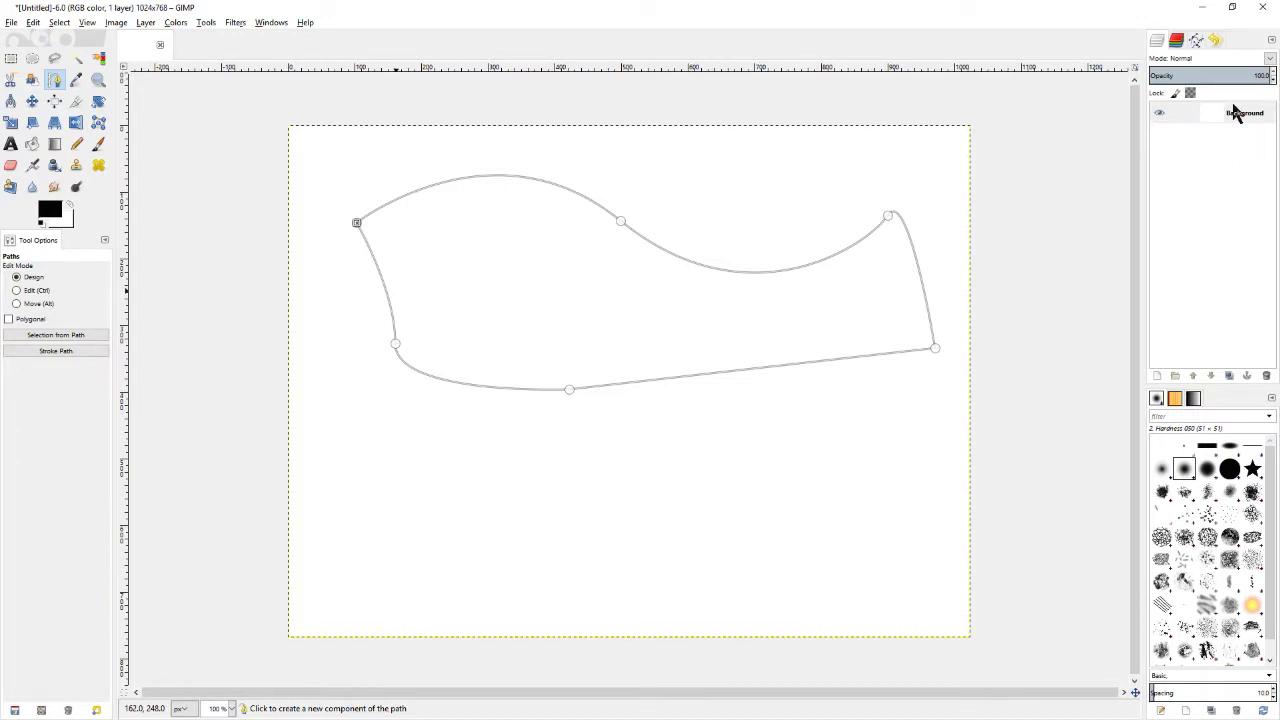
left_click(1196, 41)
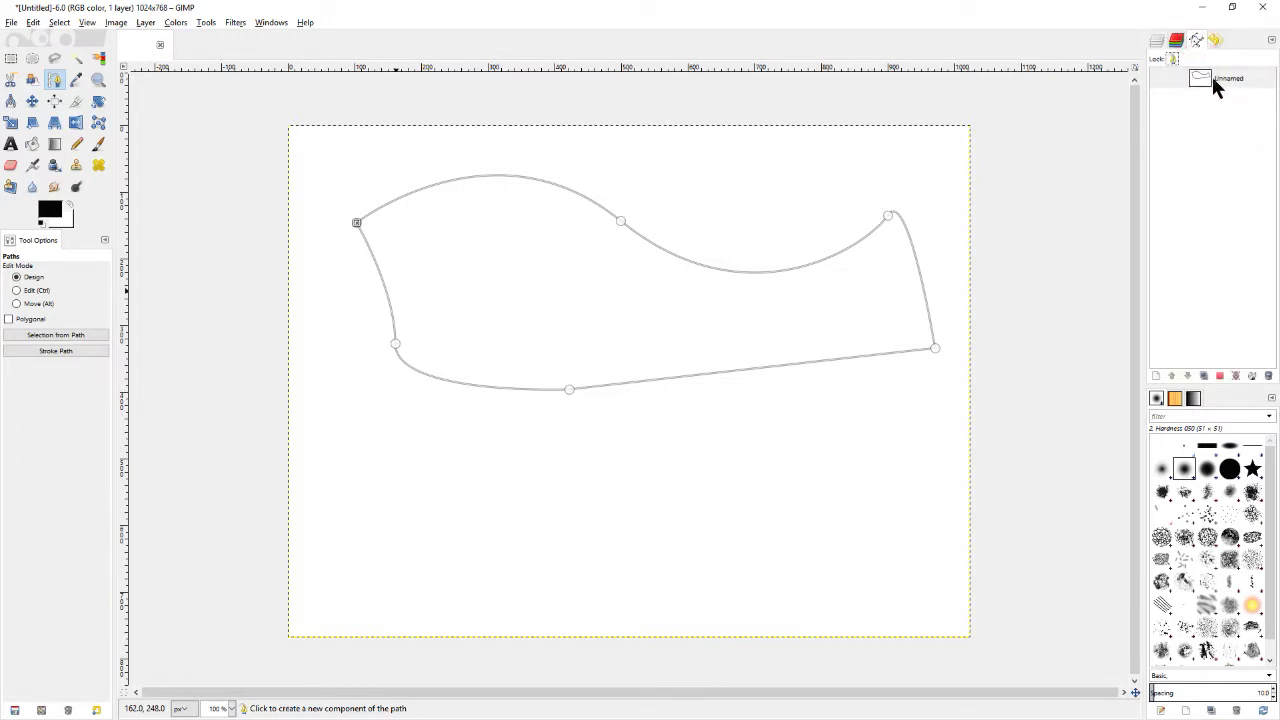
right_click(1212, 78)
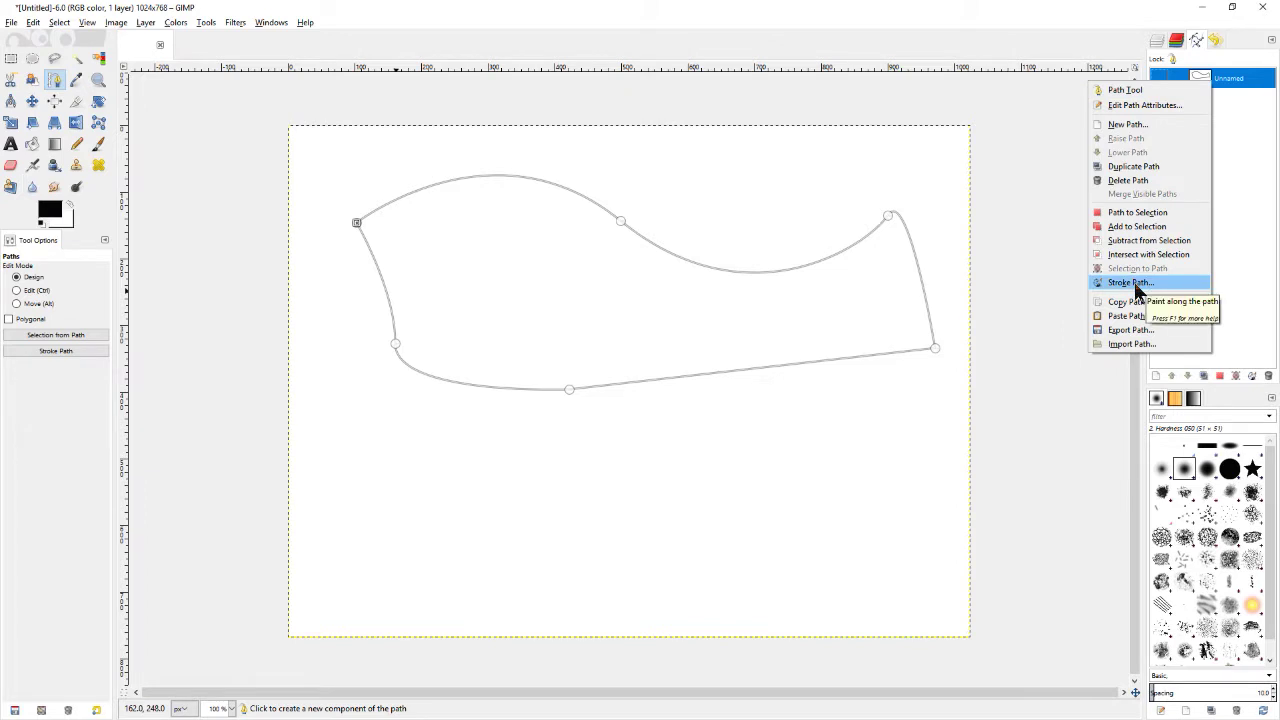
left_click(1199, 46)
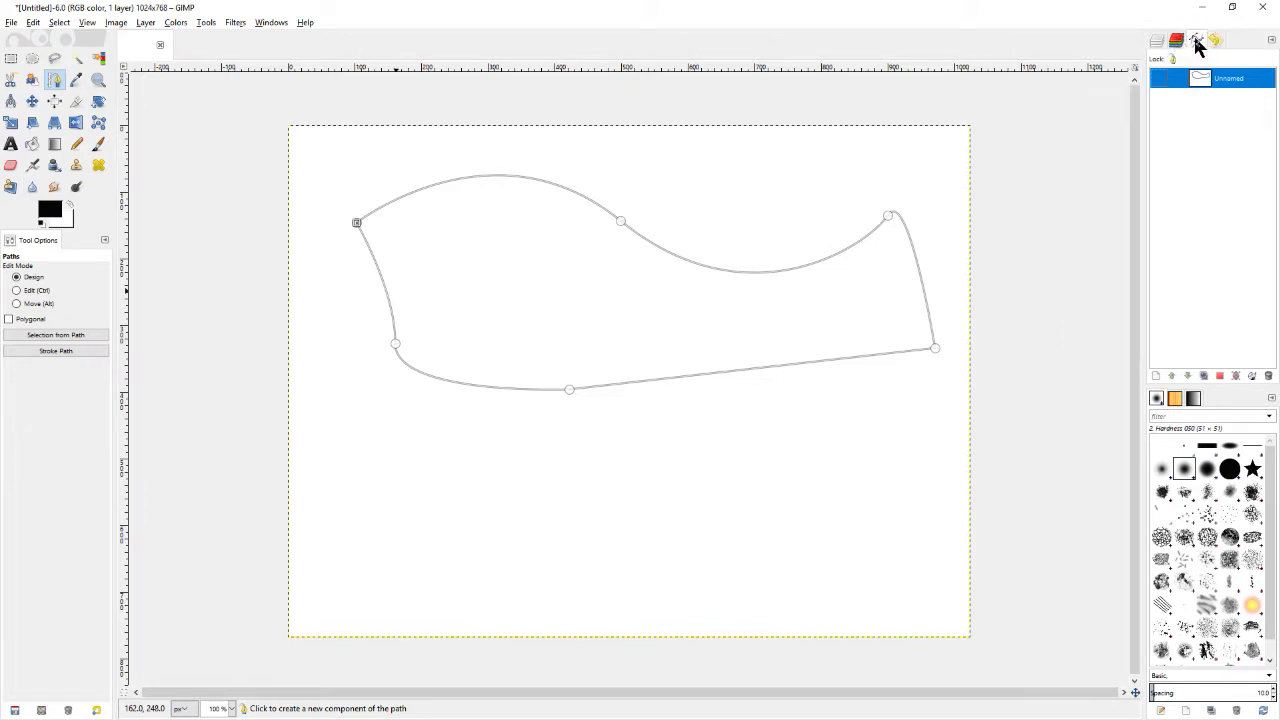
left_click(55, 355, "shift")
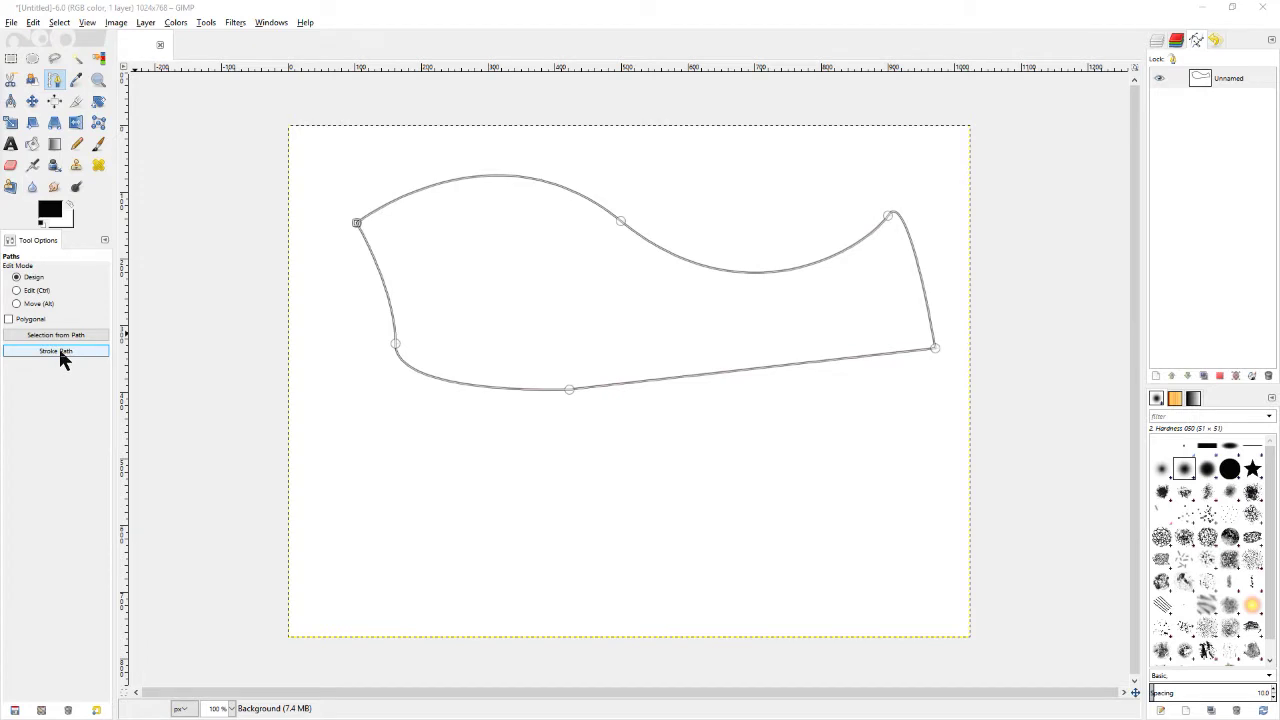
left_click(60, 353)
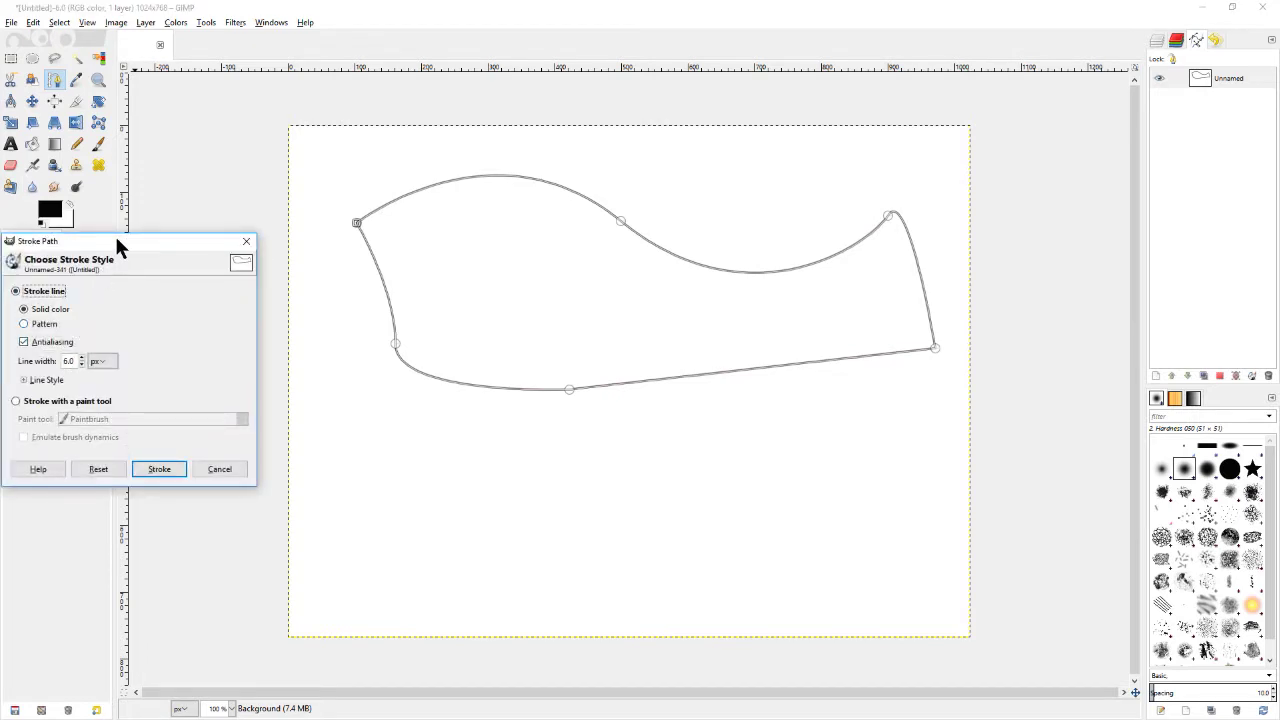
Set the foreground colour to red ec0707 and stroke the closed path with a 6 px line
mouse_move(116, 244)
left_mouse_down()
mouse_move(434, 251)
mouse_move(626, 37)
left_mouse_up()
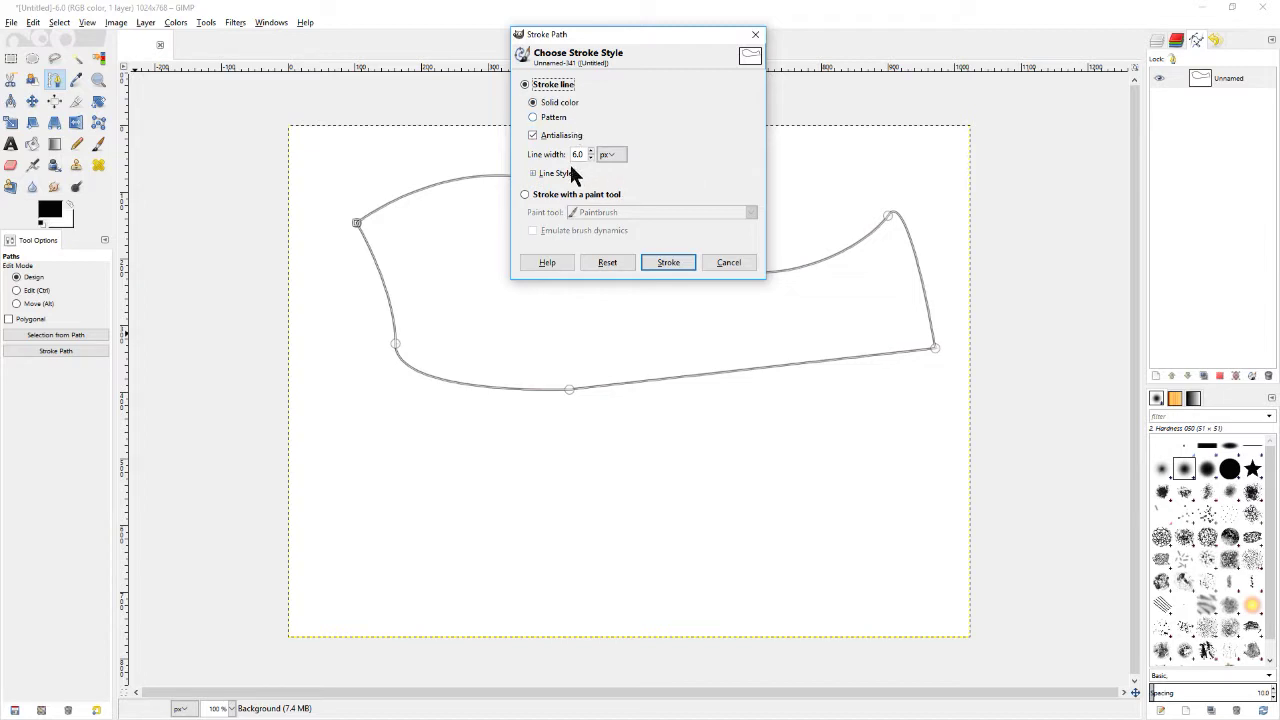
left_click(48, 212)
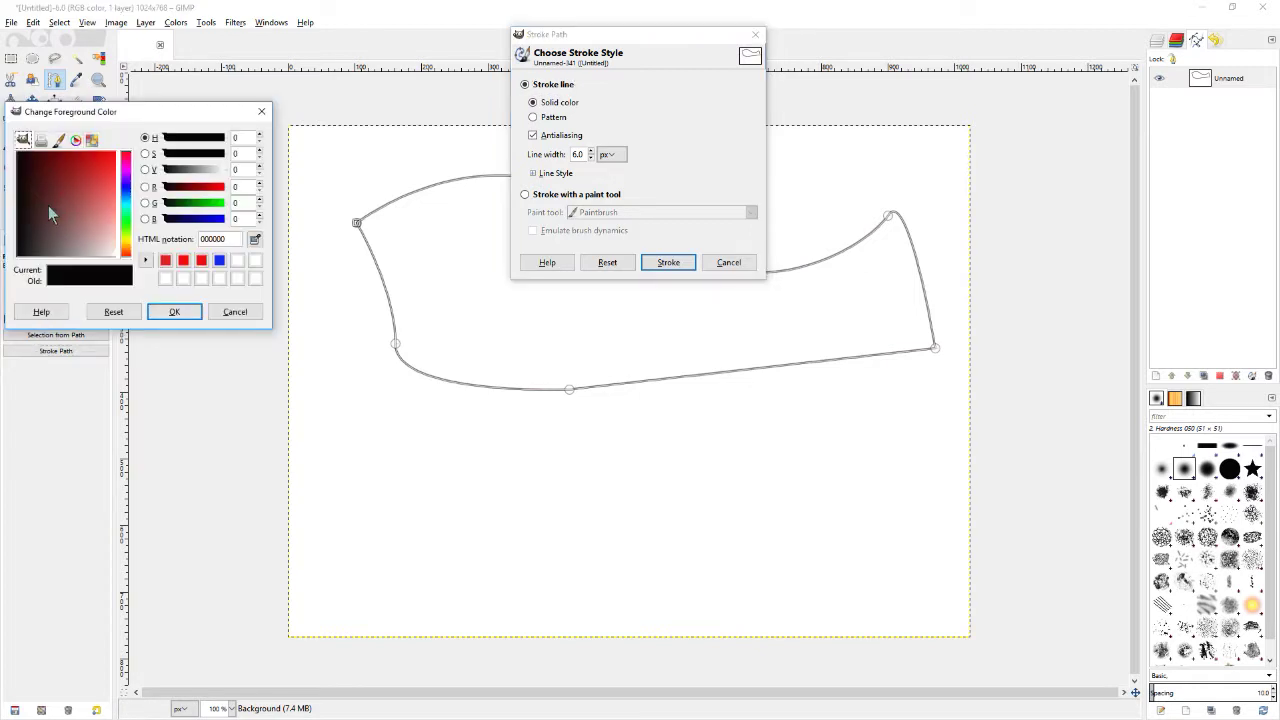
left_click(112, 158)
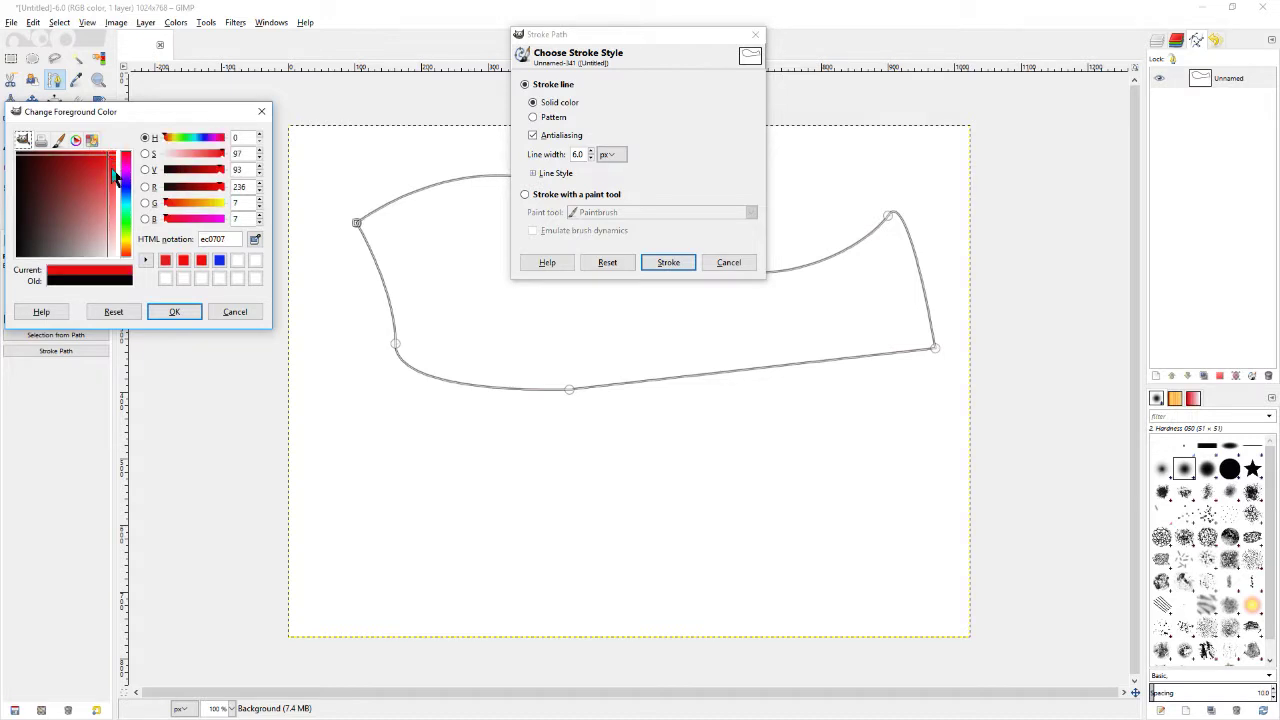
left_click(181, 312)
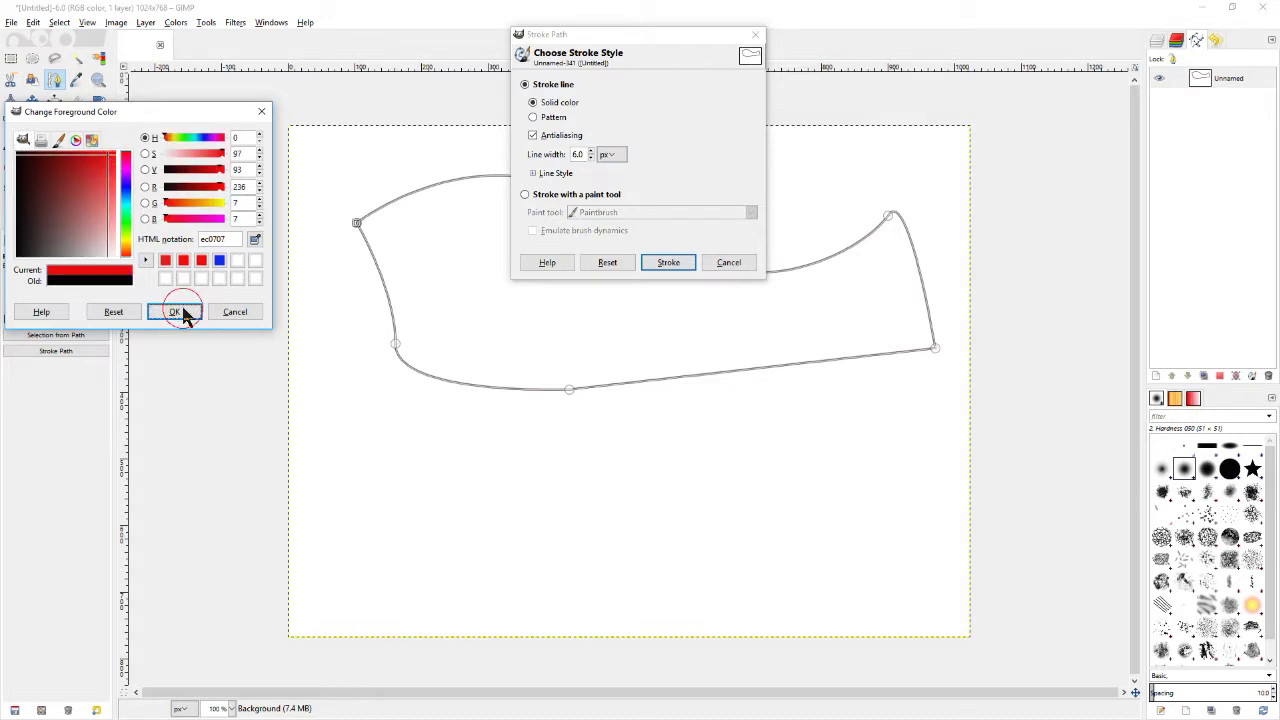
left_click(667, 262)
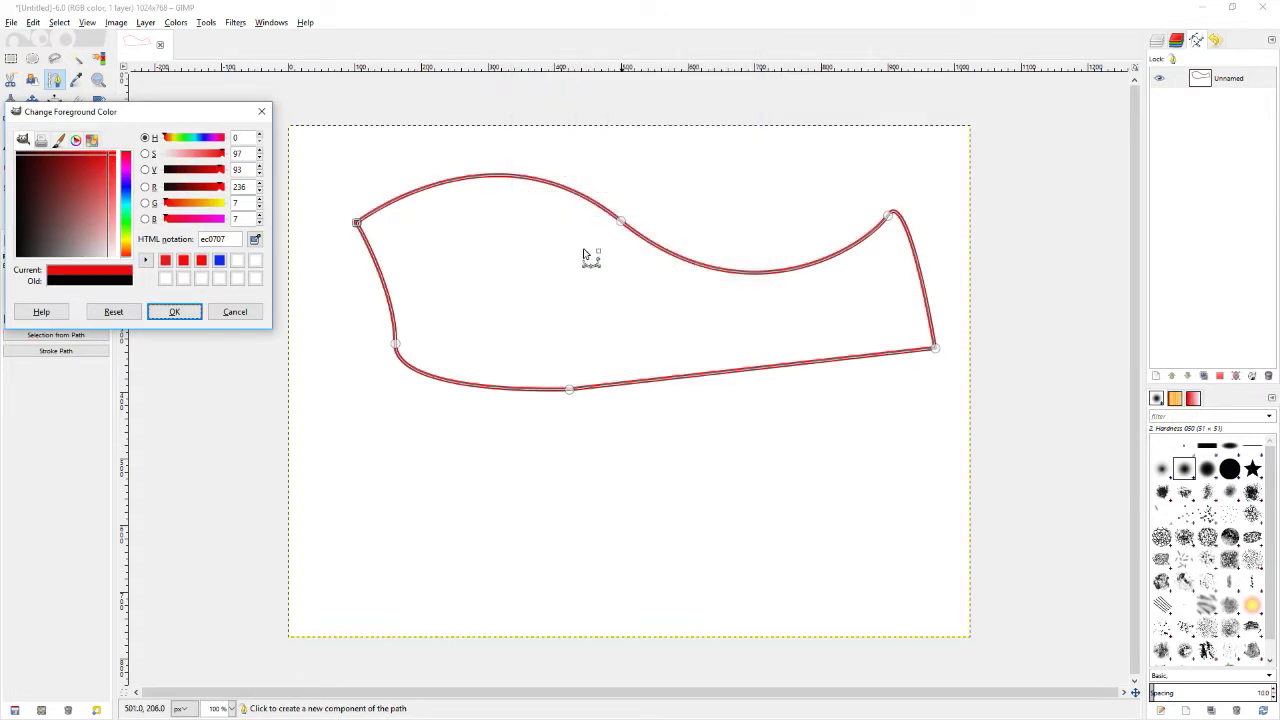
left_click(262, 111)
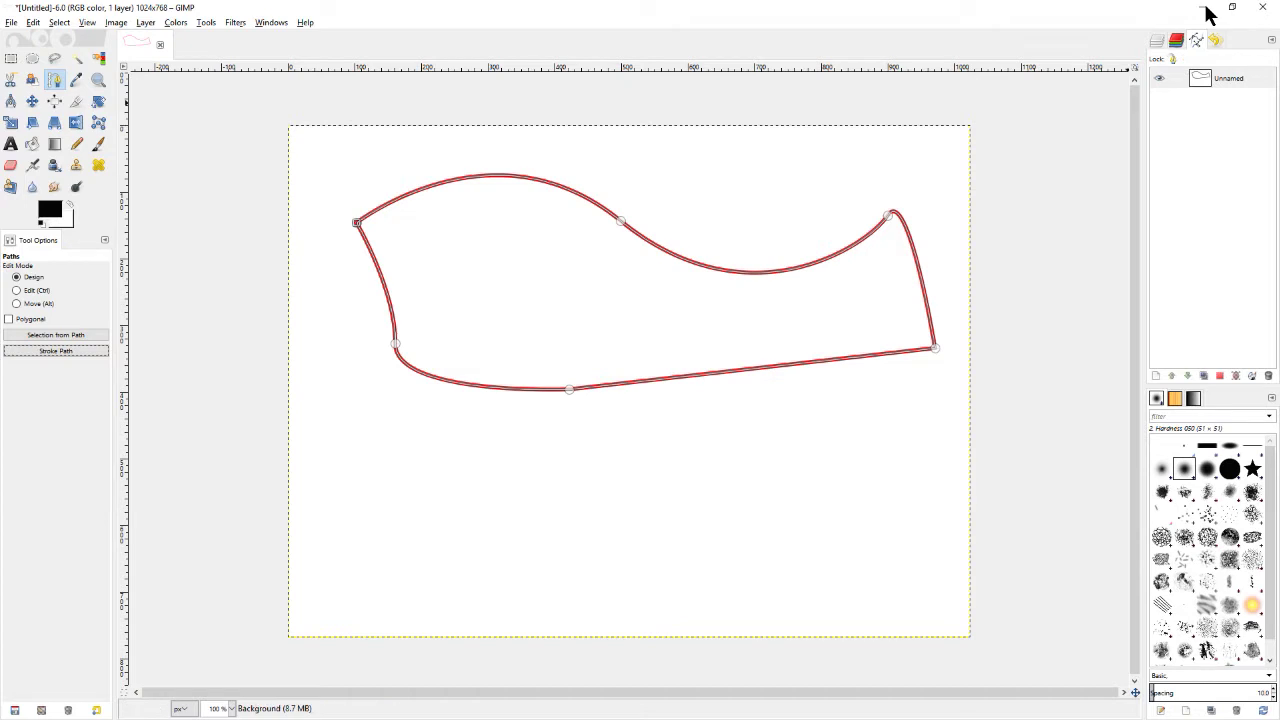
left_click(1158, 82)
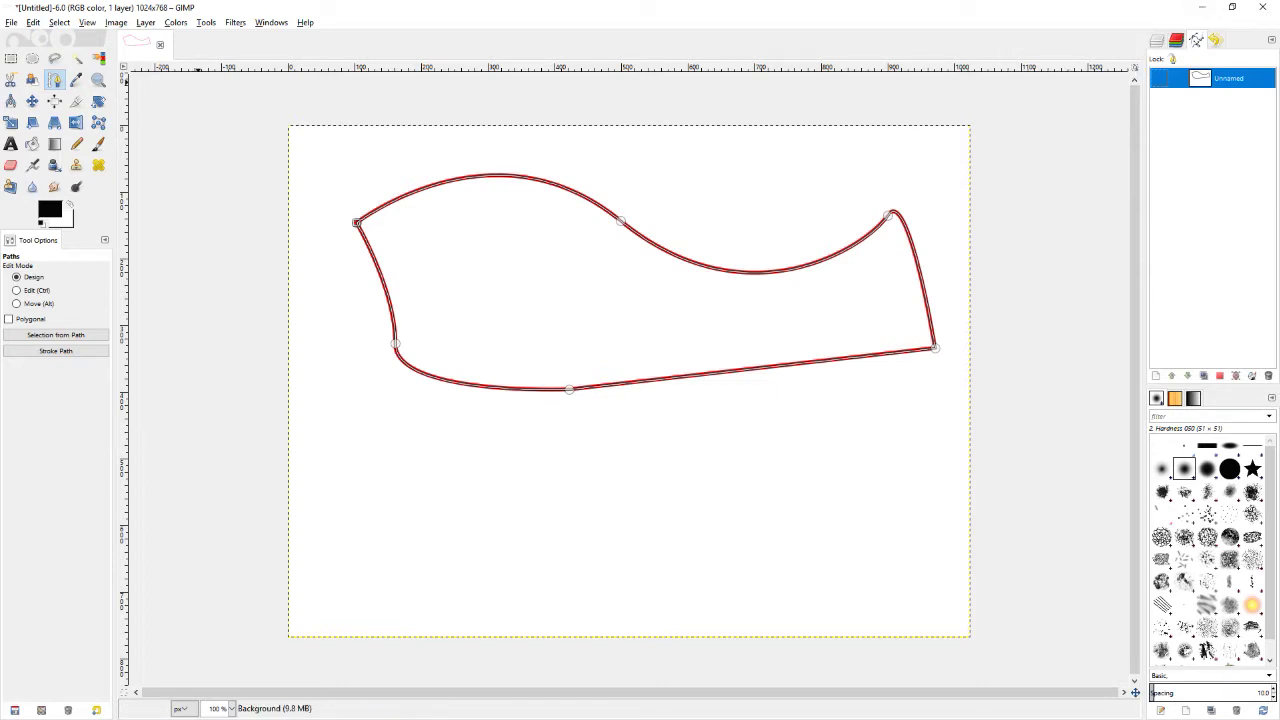
Step back in Undo History to the Item visibility entry, removing the red stroke
left_click(1214, 40)
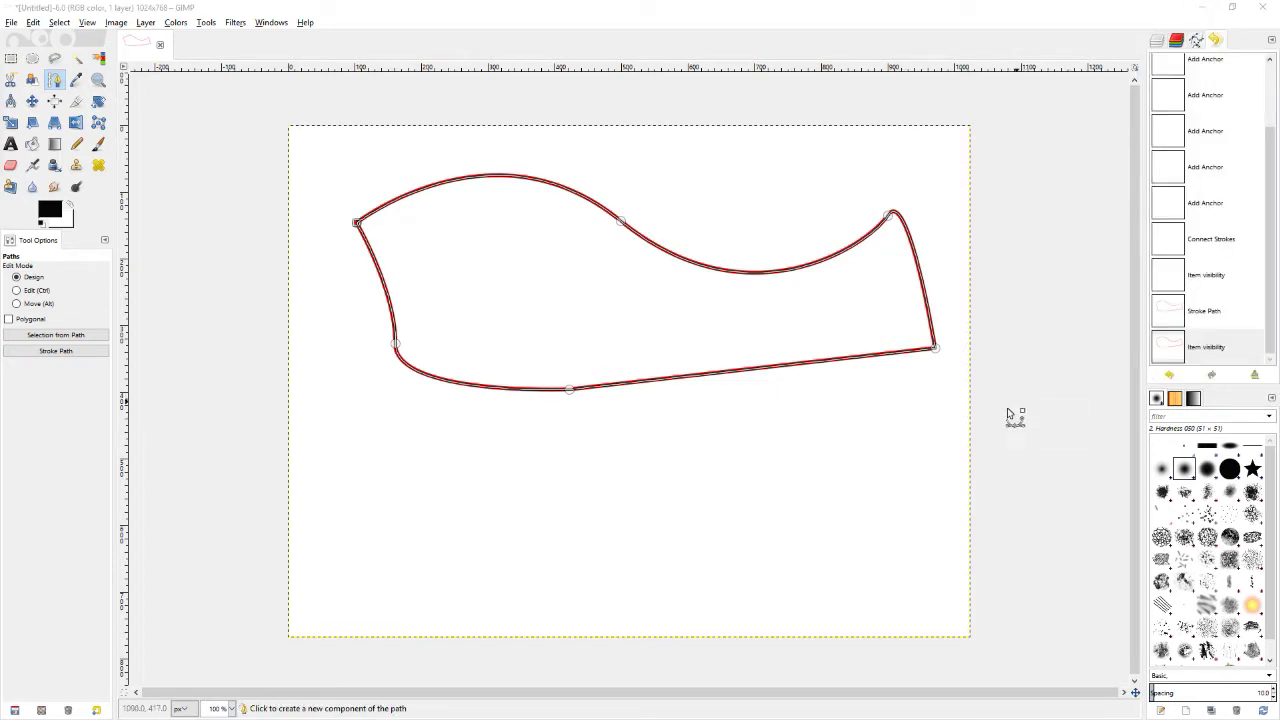
left_click(1215, 276)
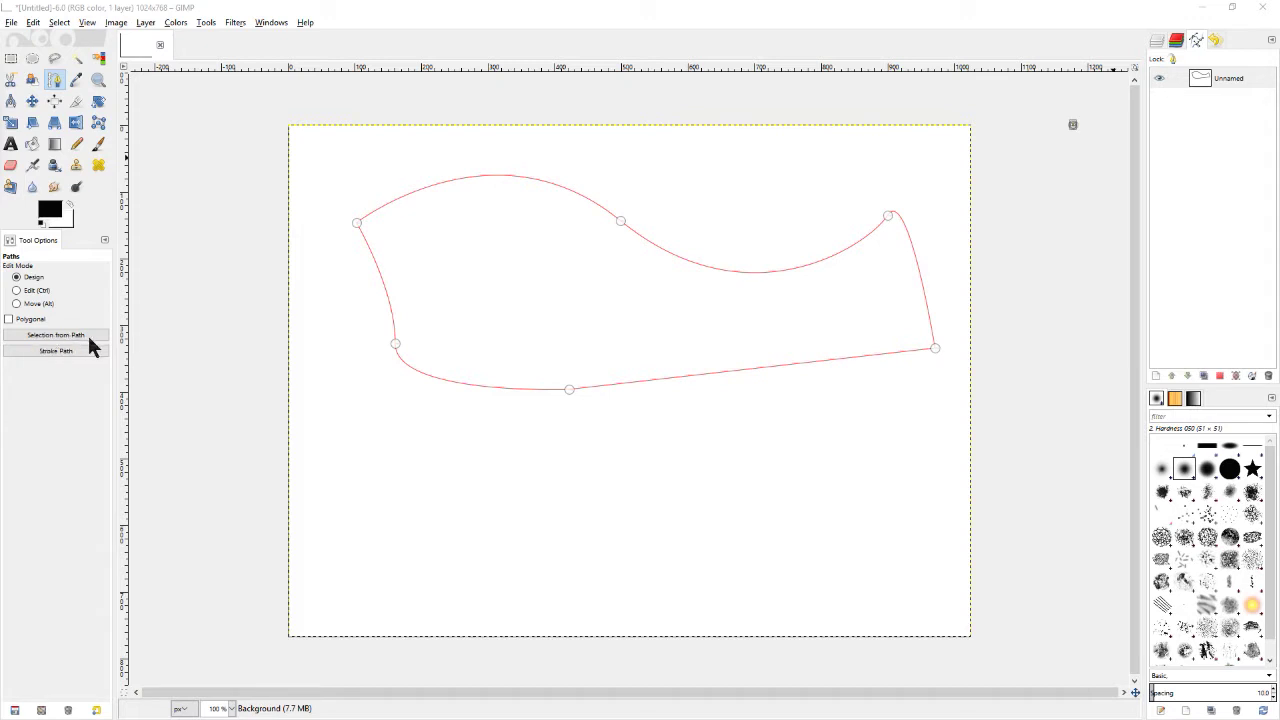
Convert the Unnamed path to a selection, hide the path outline, and switch to the Move tool
right_click(1220, 84)
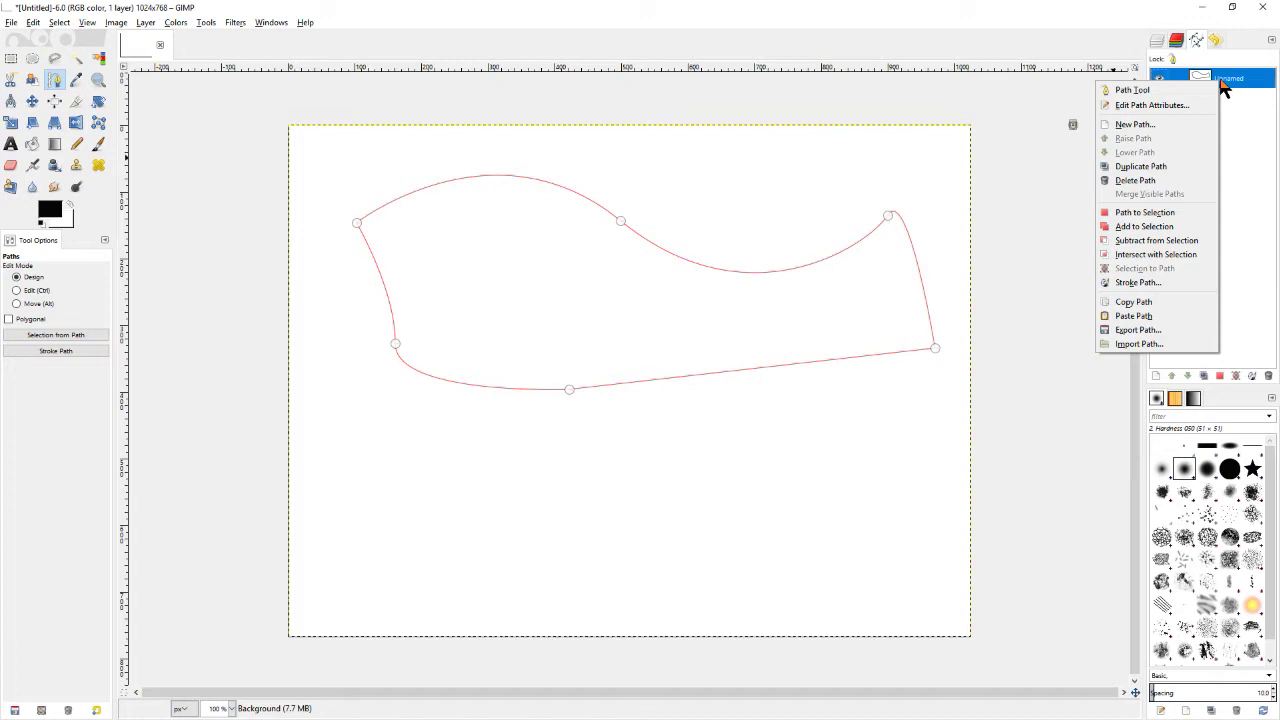
left_click(1140, 212)
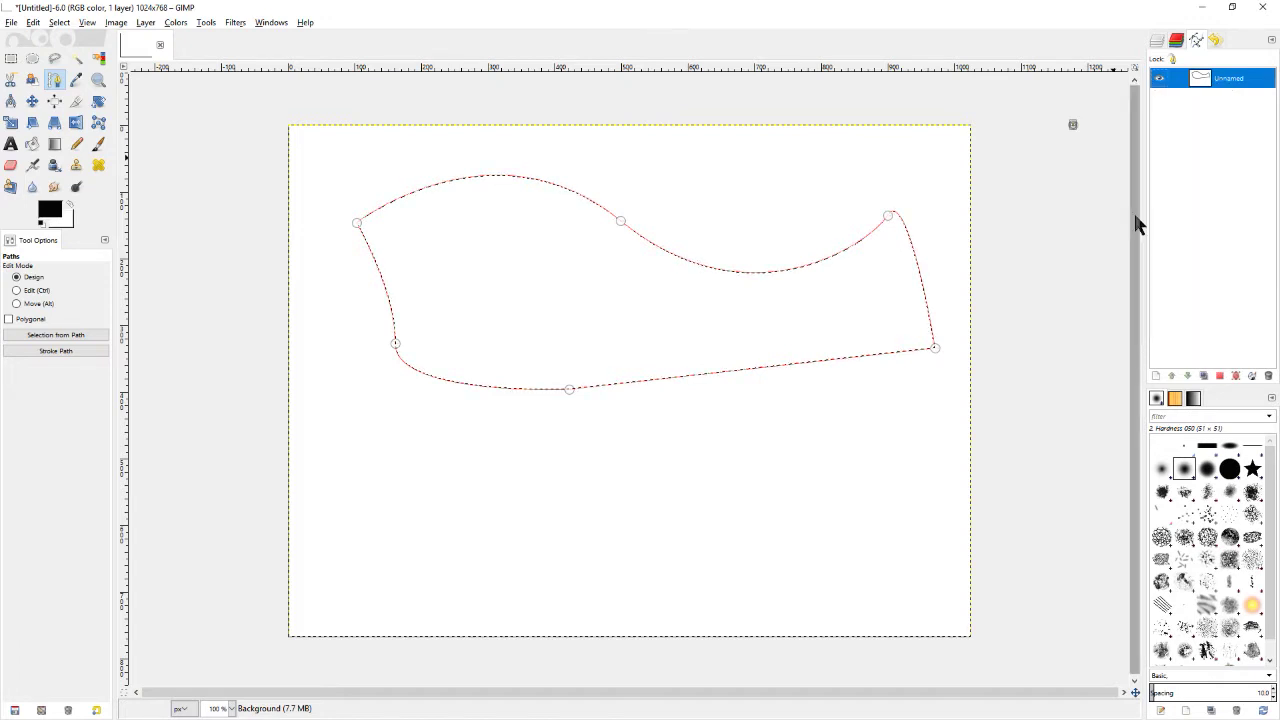
left_click(1160, 80)
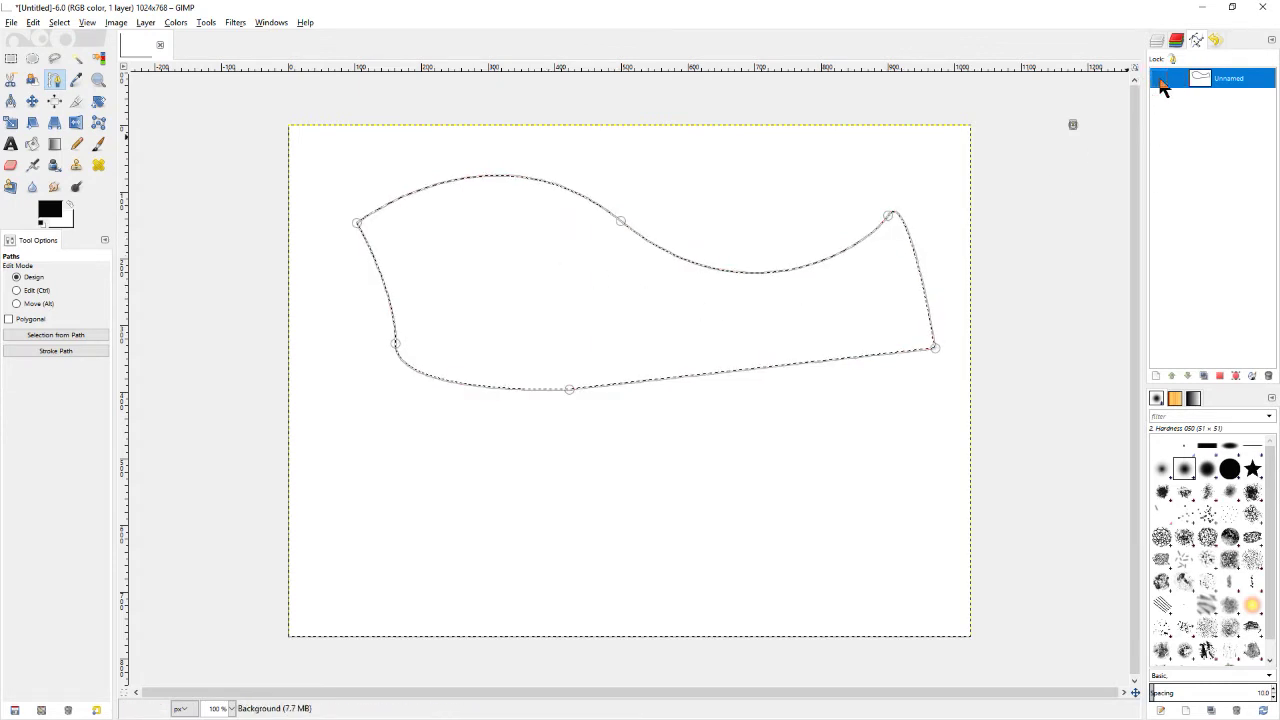
left_click(32, 101)
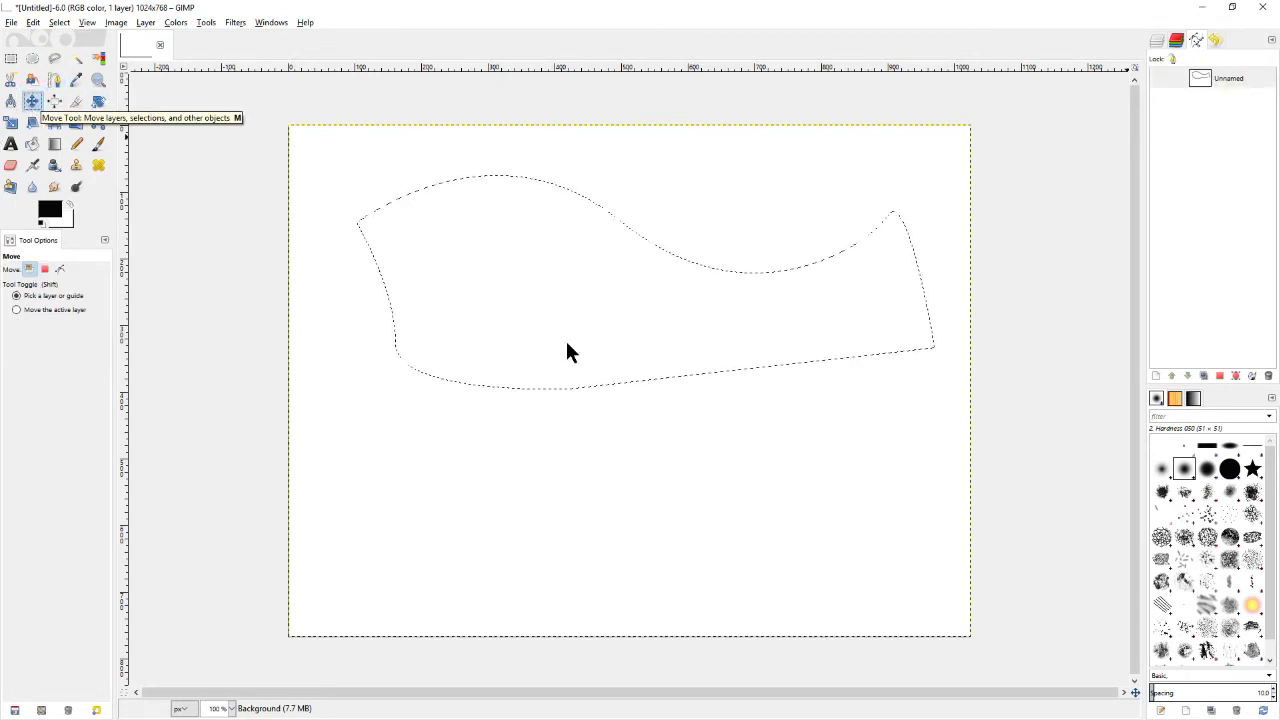